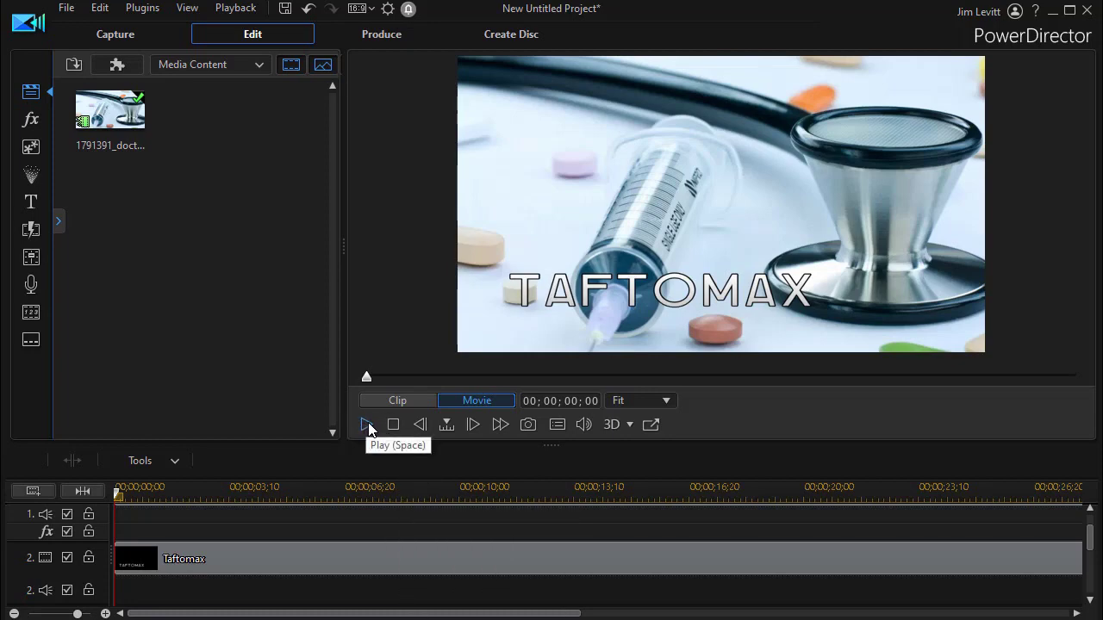
Step: Play back the opening of the movie to preview the Taftomax title over the footage
left_click(367, 425)
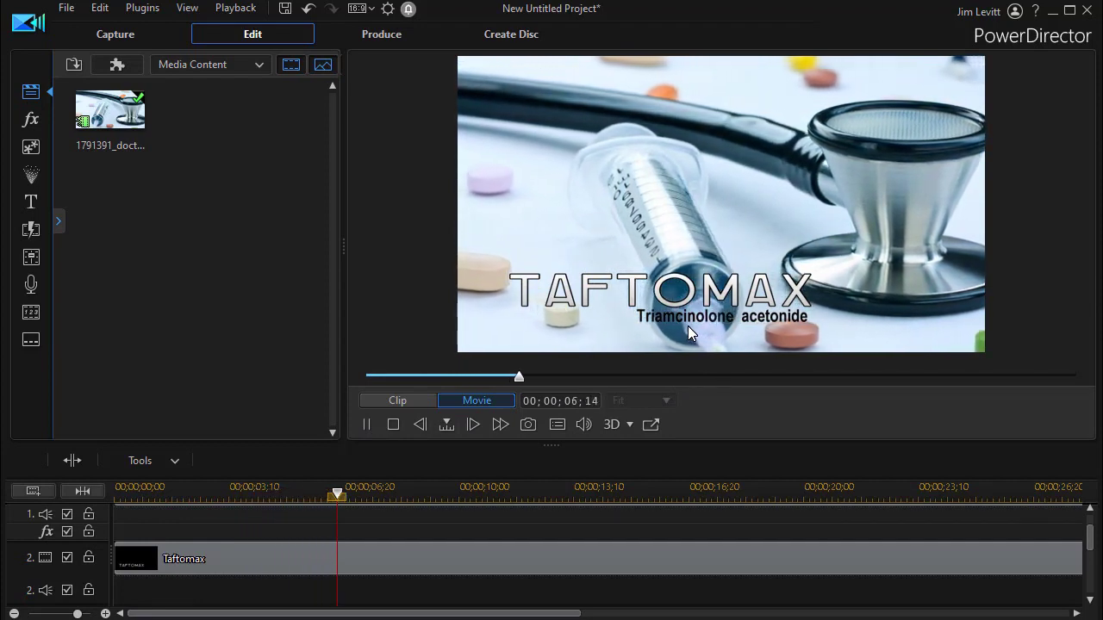
left_click(368, 425)
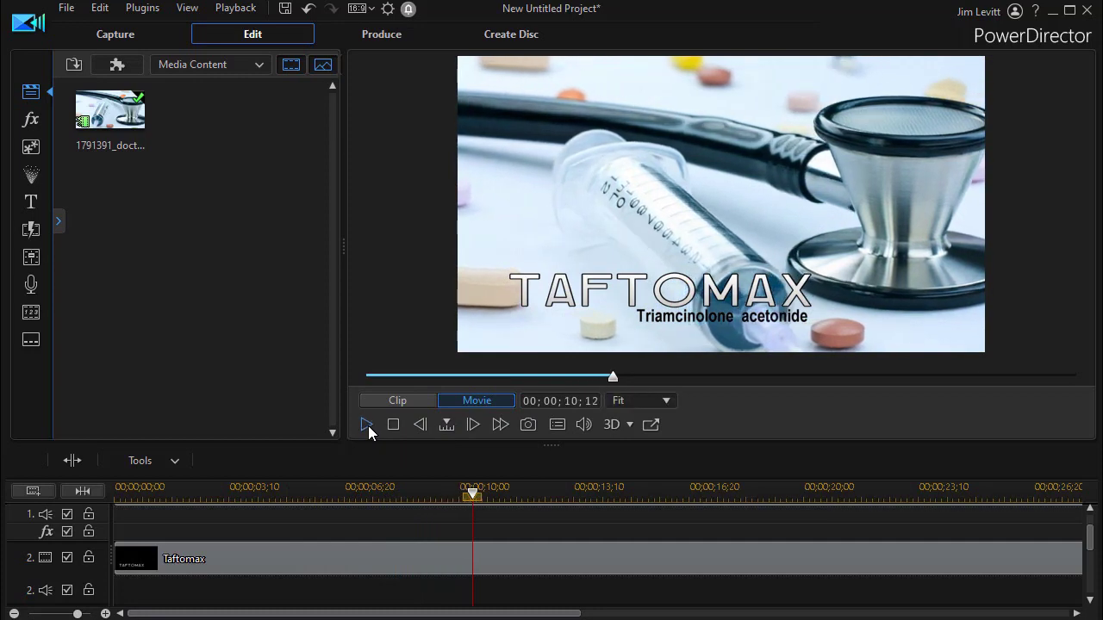
Step: Open the Taftomax title for editing in Title Designer and try the Rotate Out starting effect on its Taftomax text
left_click(364, 560)
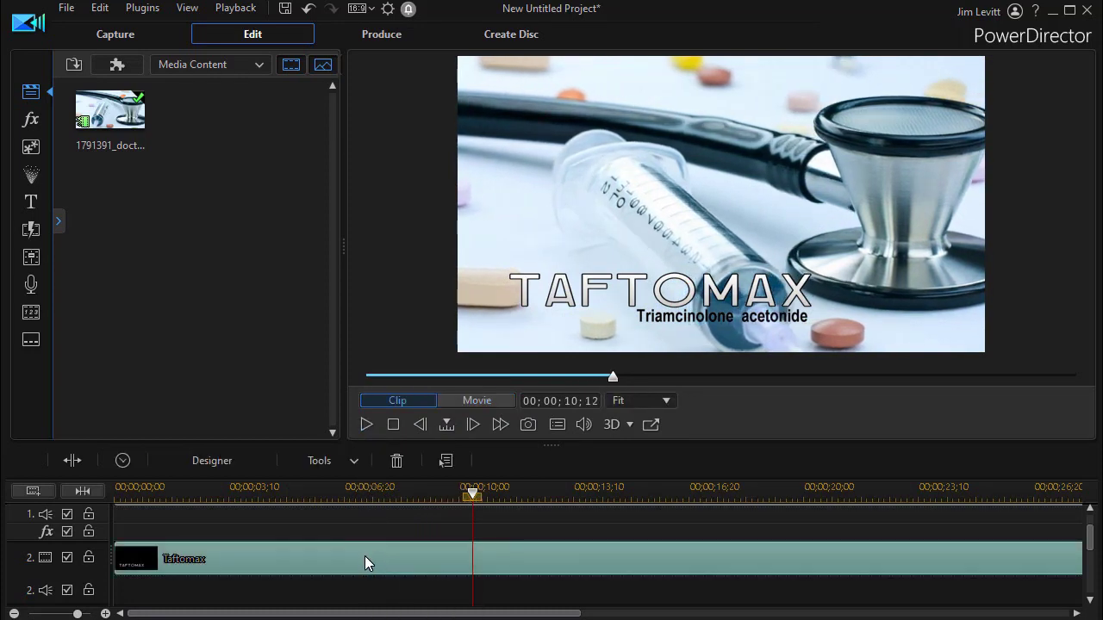
double_click(364, 556)
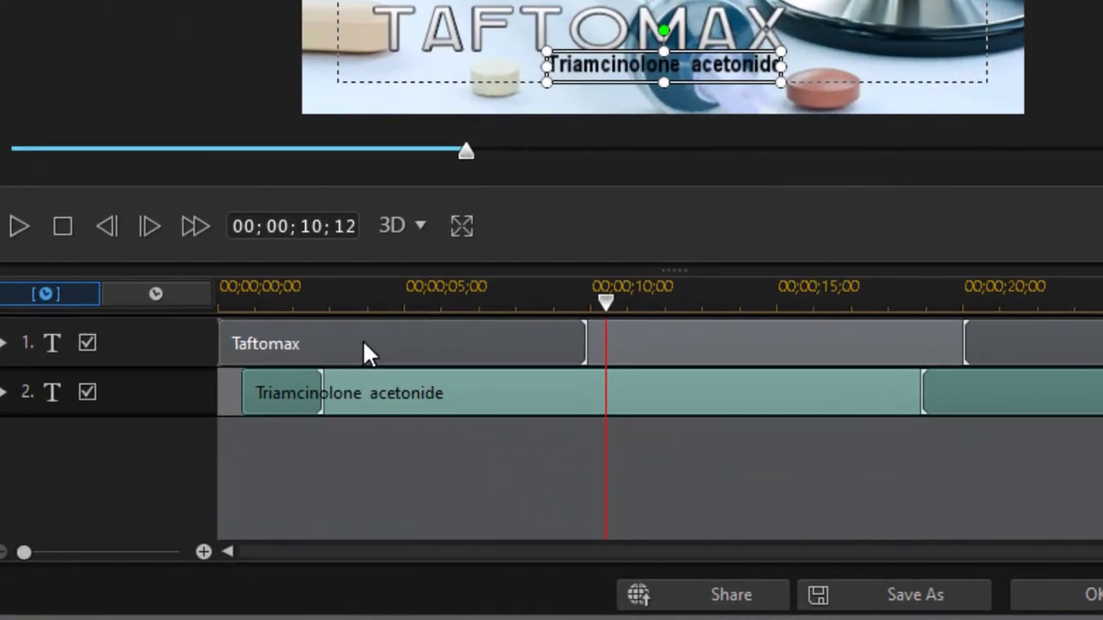
left_click(361, 339)
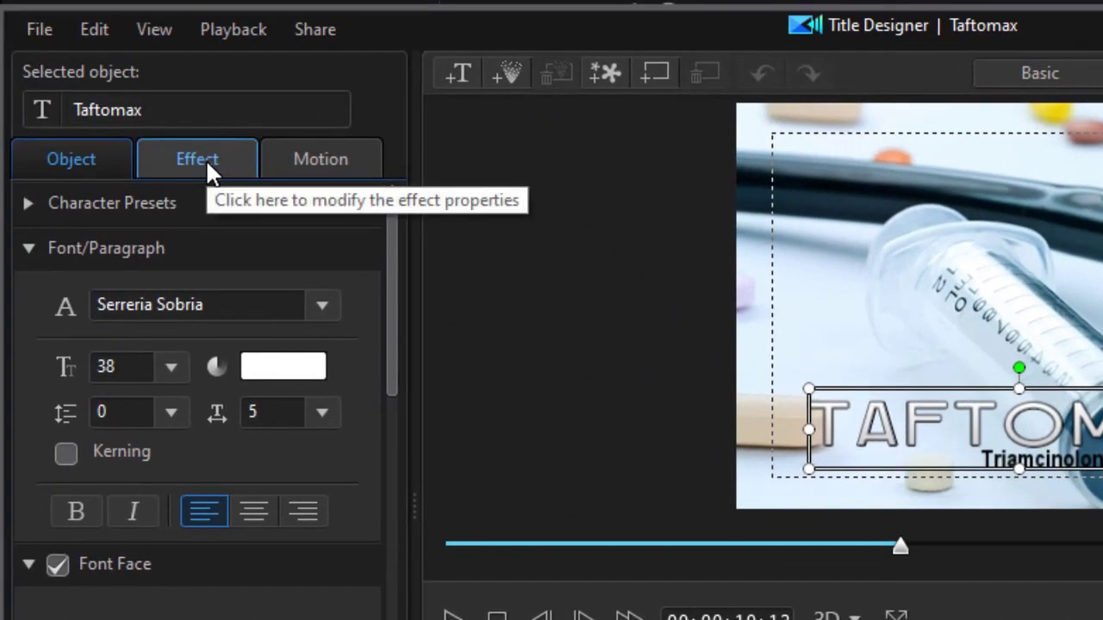
left_click(205, 159)
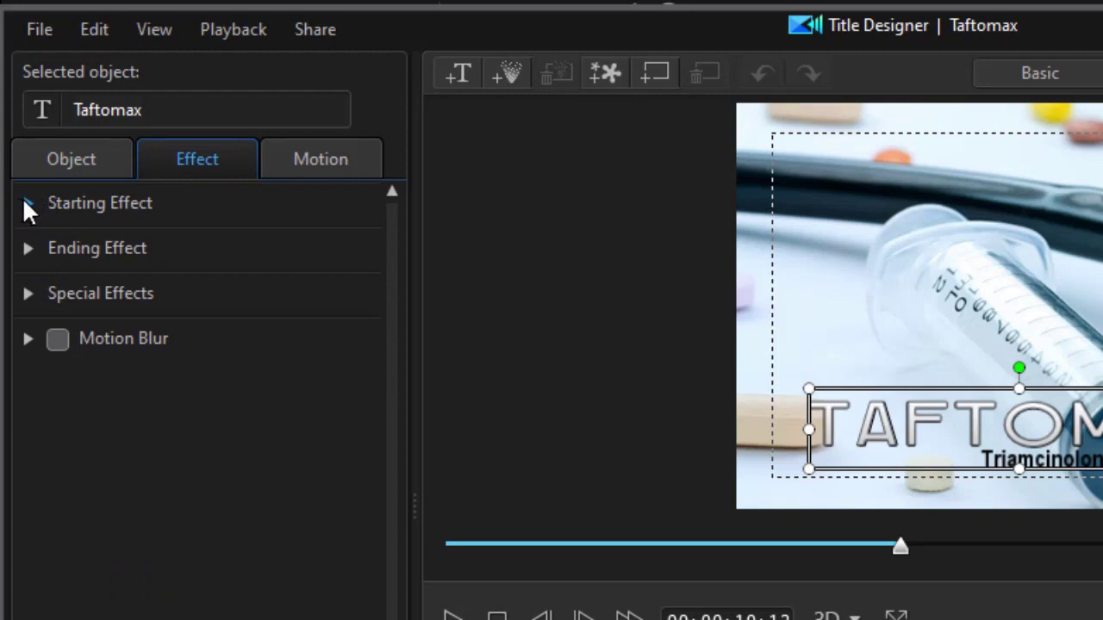
left_click(27, 204)
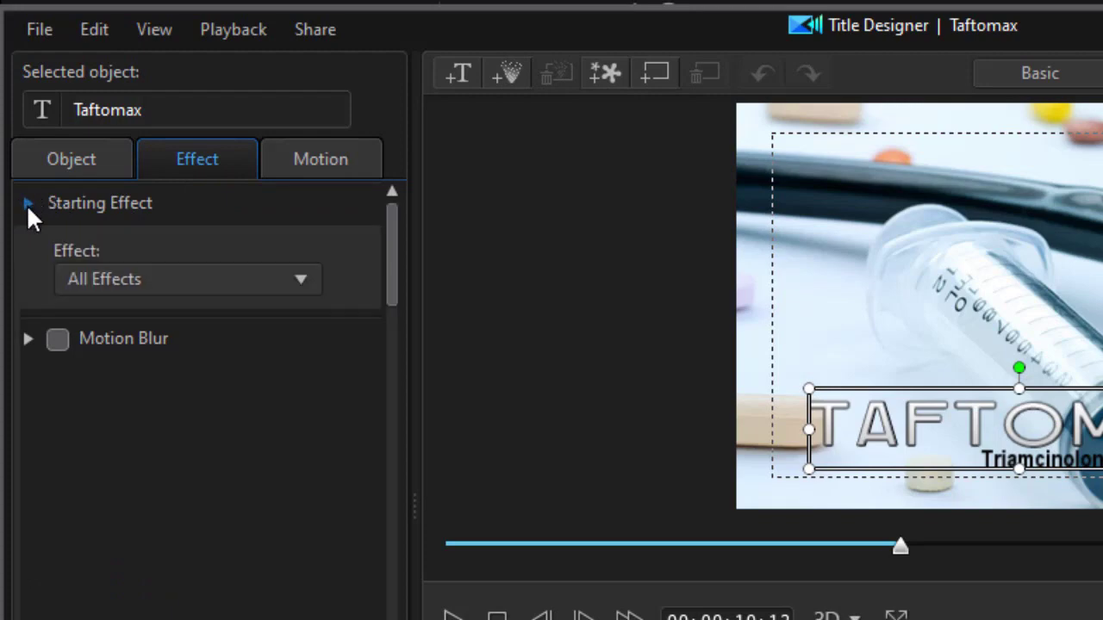
left_click_drag(395, 274, 362, 614)
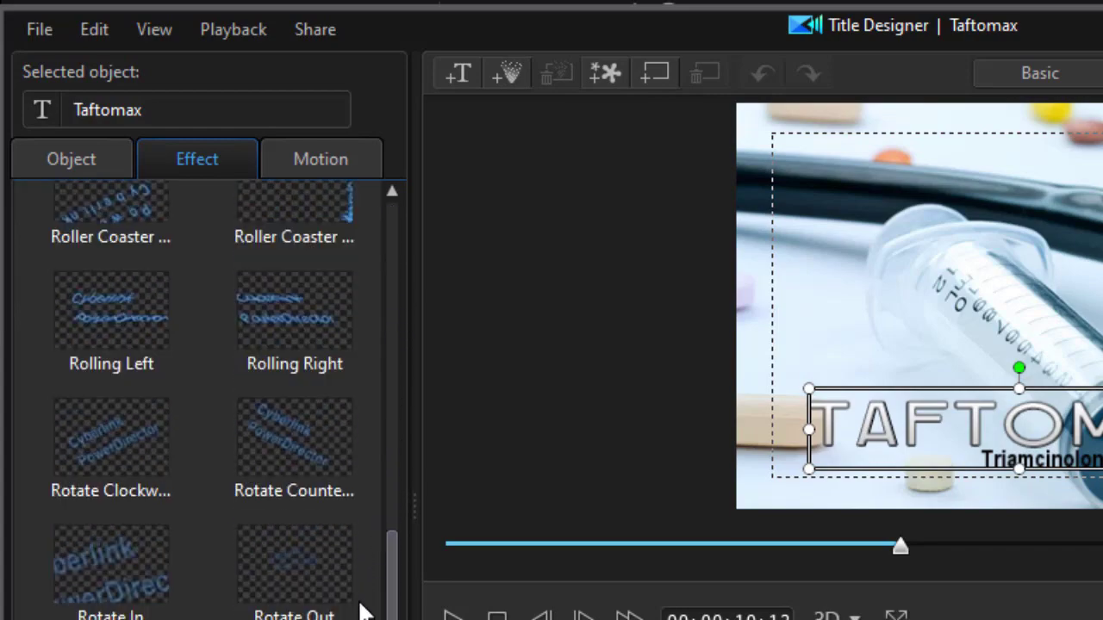
left_click(293, 572)
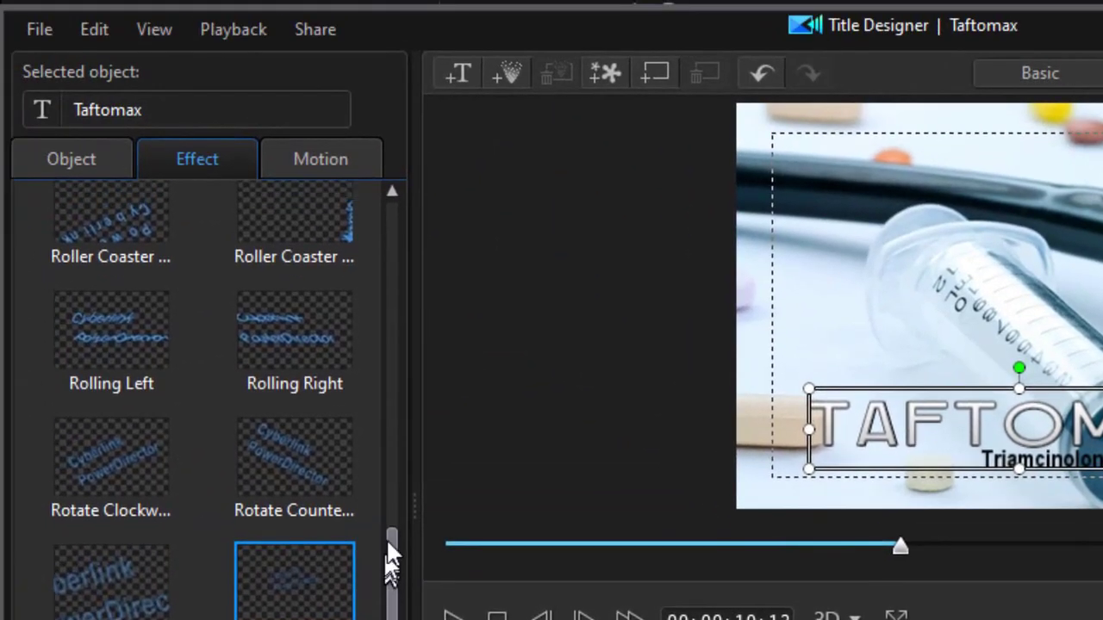
Step: Reset the text's starting effect to No Effect, browse the remaining effects, and leave Title Designer without saving changes
left_click_drag(388, 561, 382, 202)
left_click(118, 352)
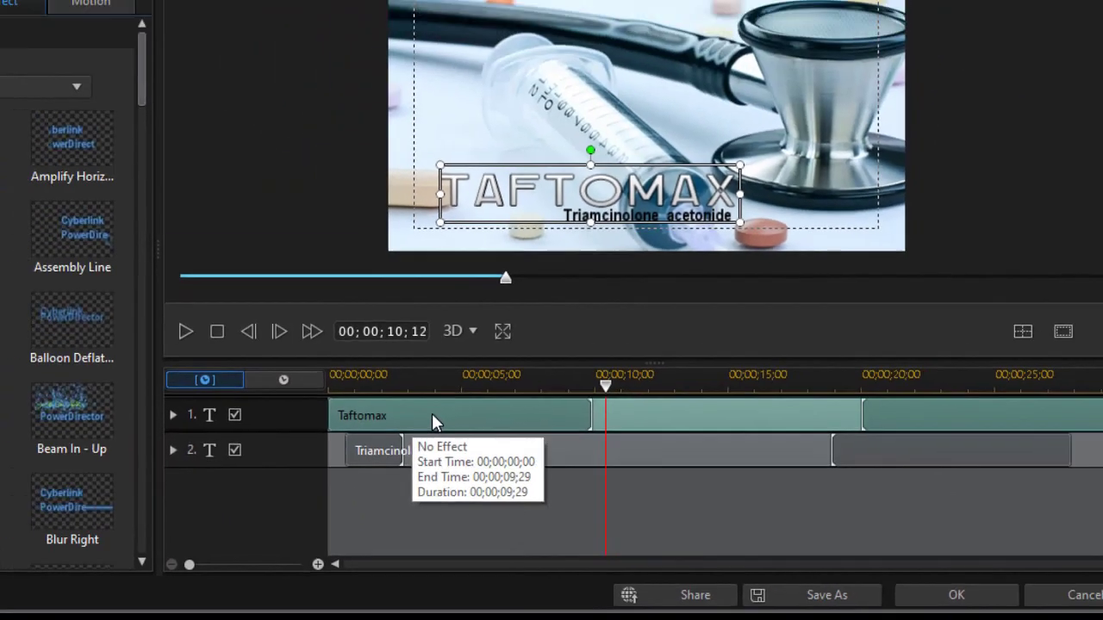
scroll(242, 216, "down", 5)
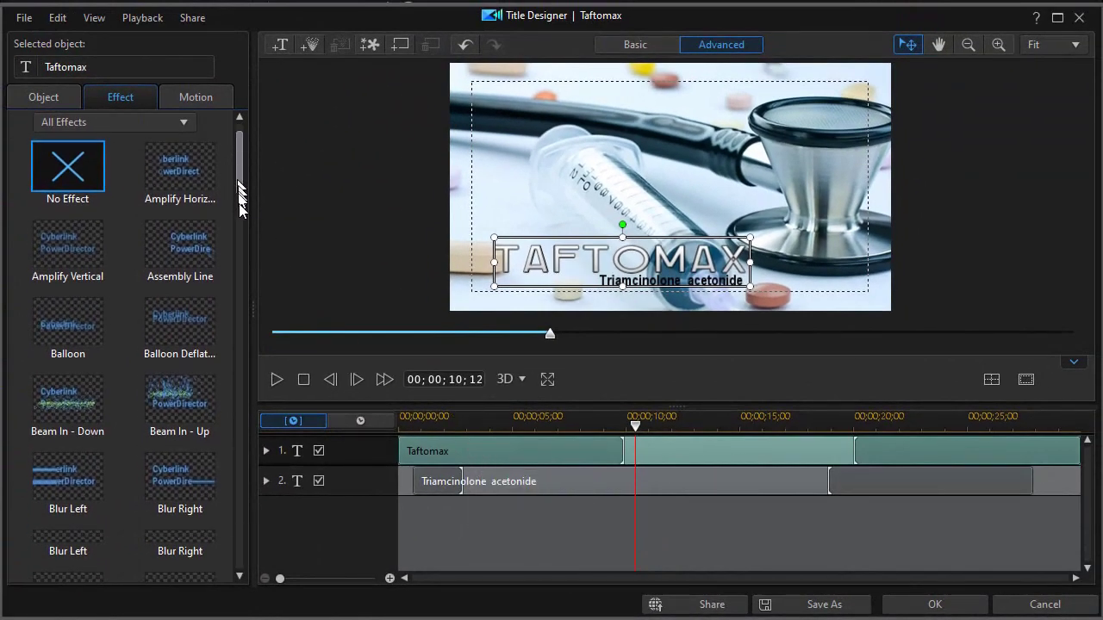
scroll(240, 249, "down", 5)
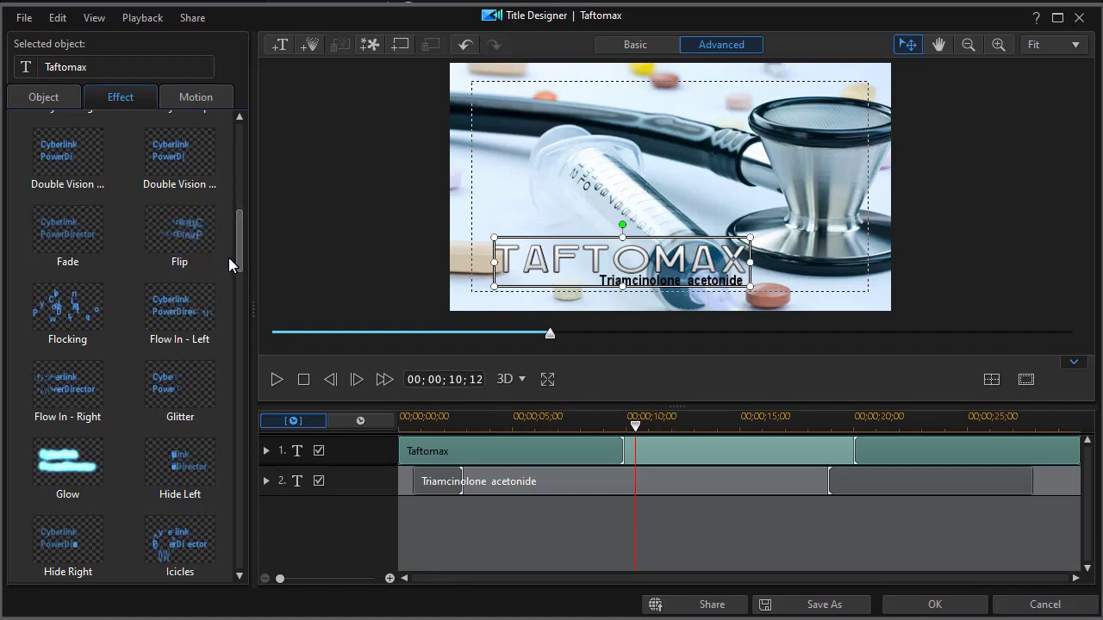
left_click(1045, 606)
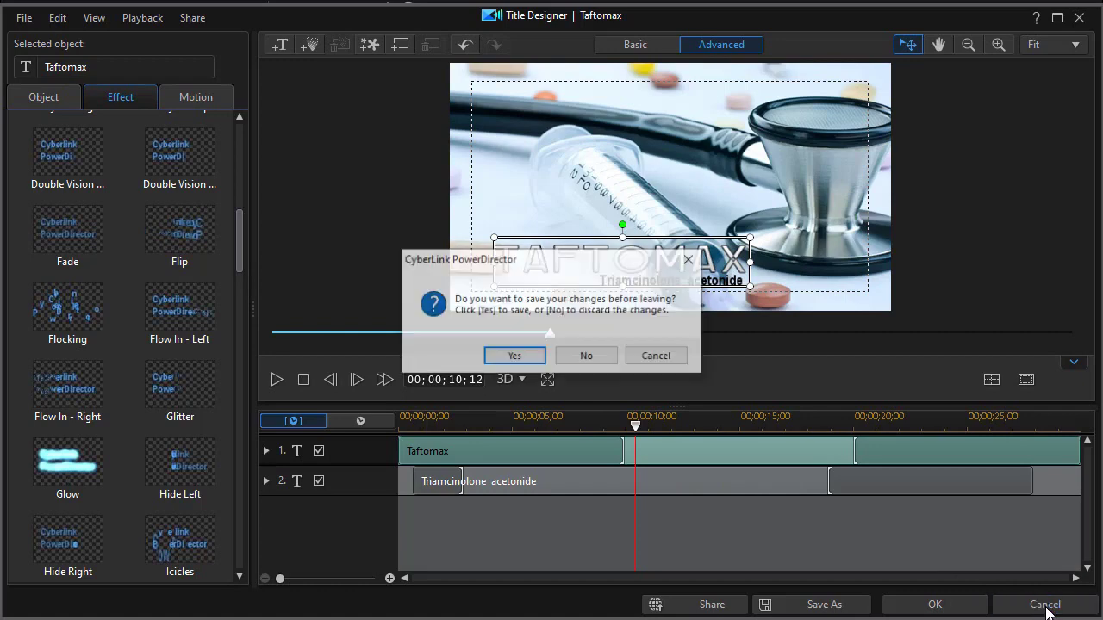
left_click(587, 357)
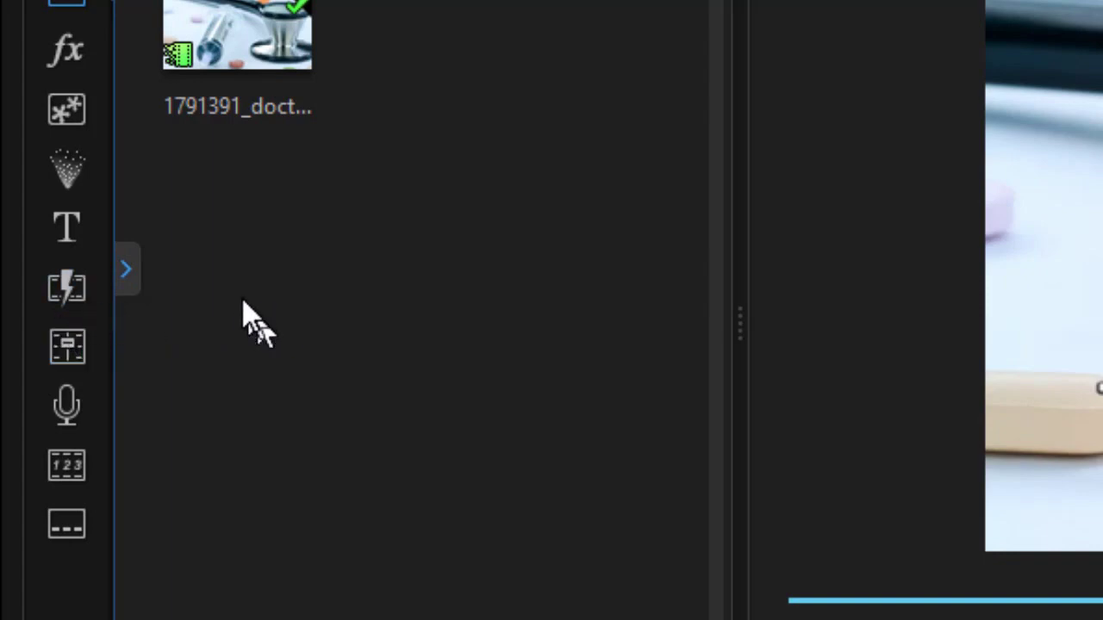
Step: Browse the Special transitions and place the Ripple transition at the start of the Taftomax title on track 2
left_click(74, 290)
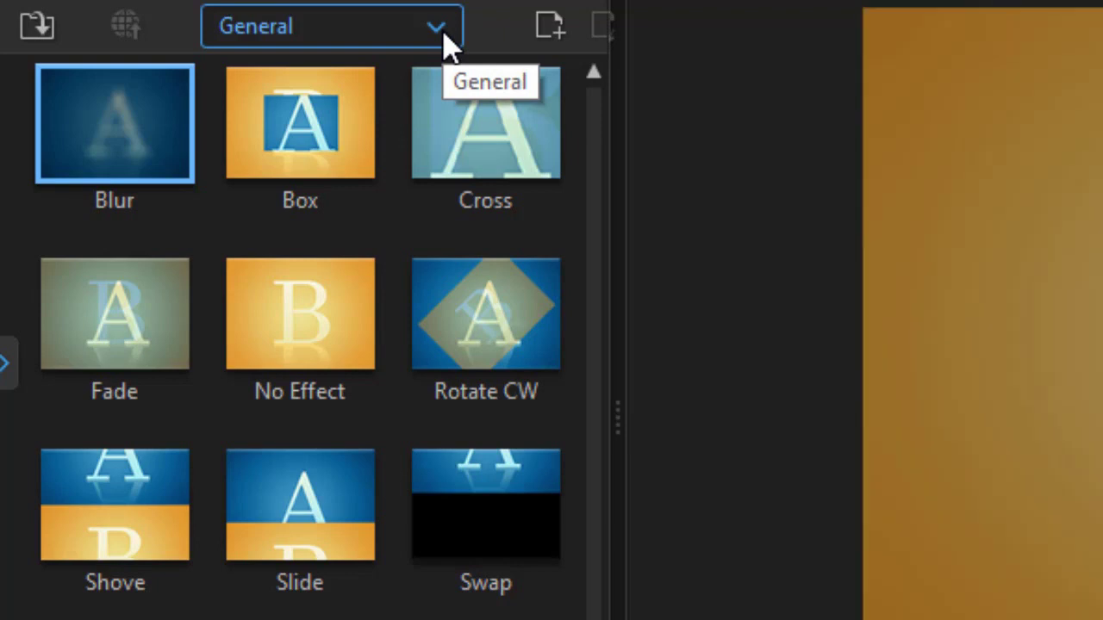
left_click(443, 32)
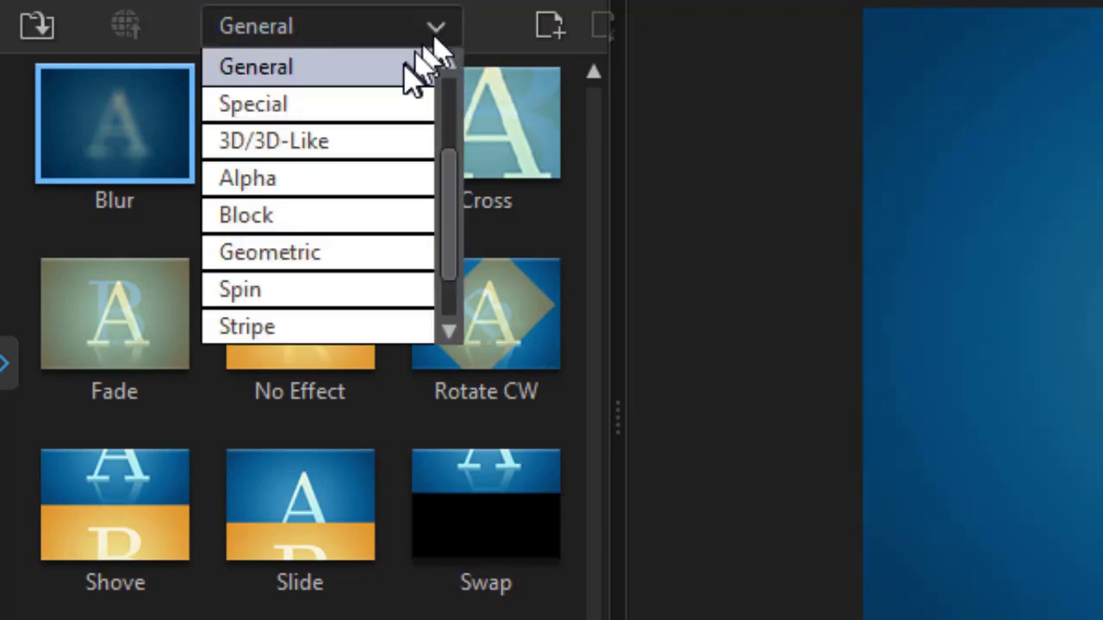
left_click(366, 102)
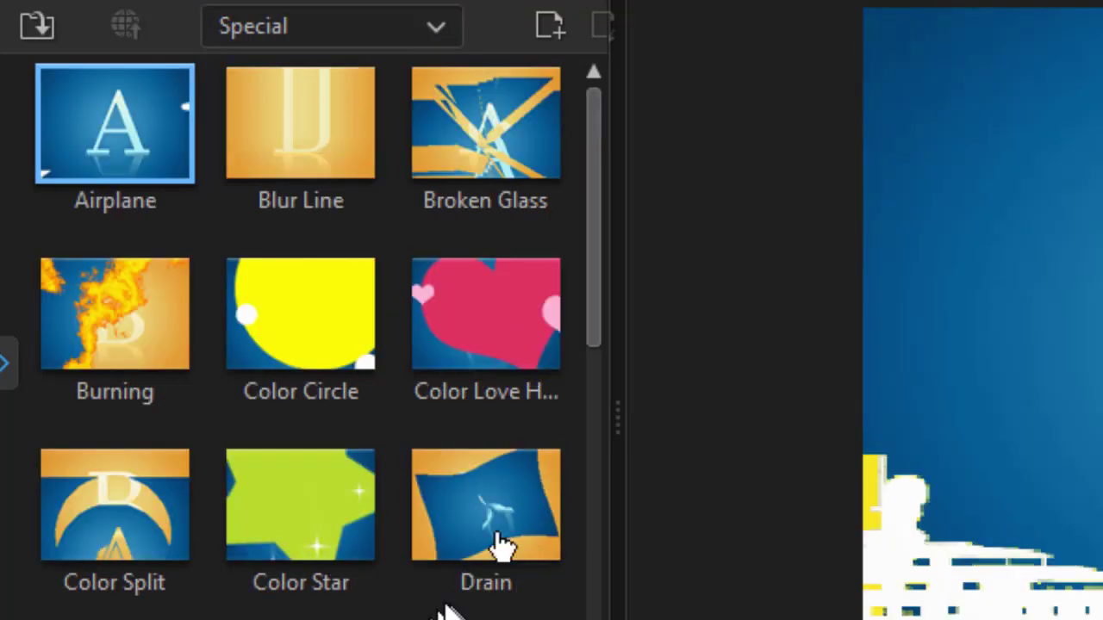
left_click_drag(594, 335, 565, 619)
scroll(302, 344, "down", 3)
left_click_drag(167, 538, 166, 562)
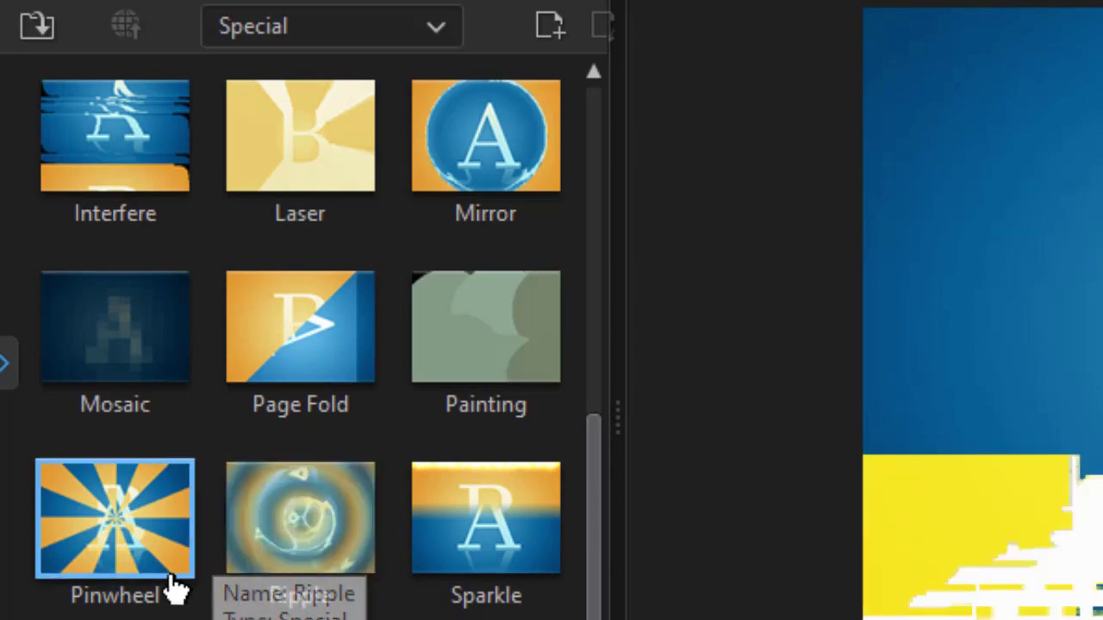
left_click(321, 556)
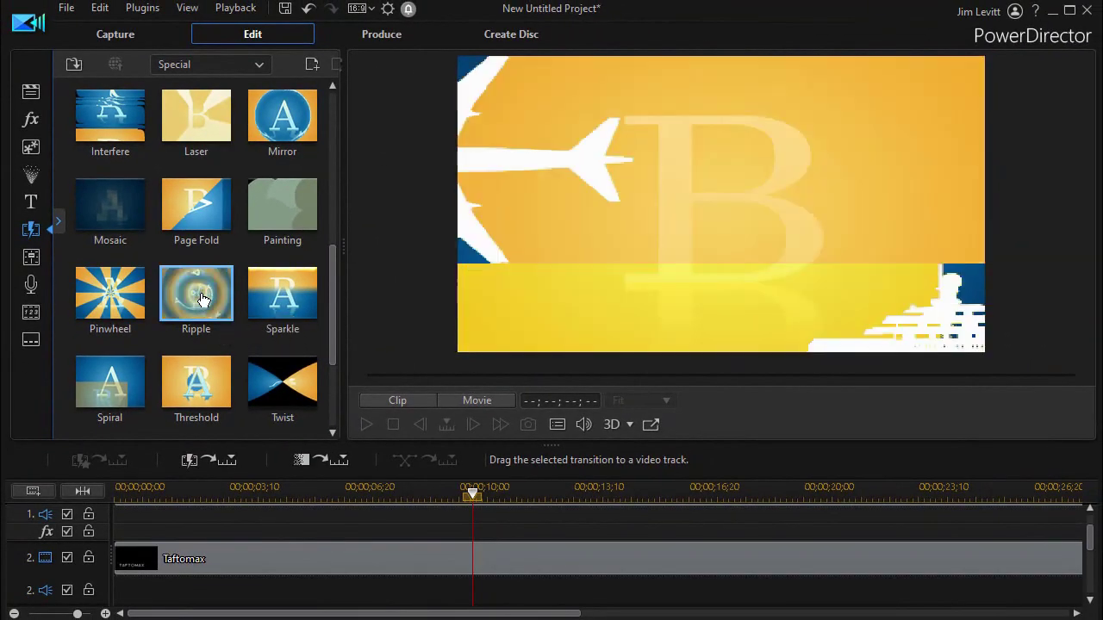
left_click_drag(201, 299, 127, 578)
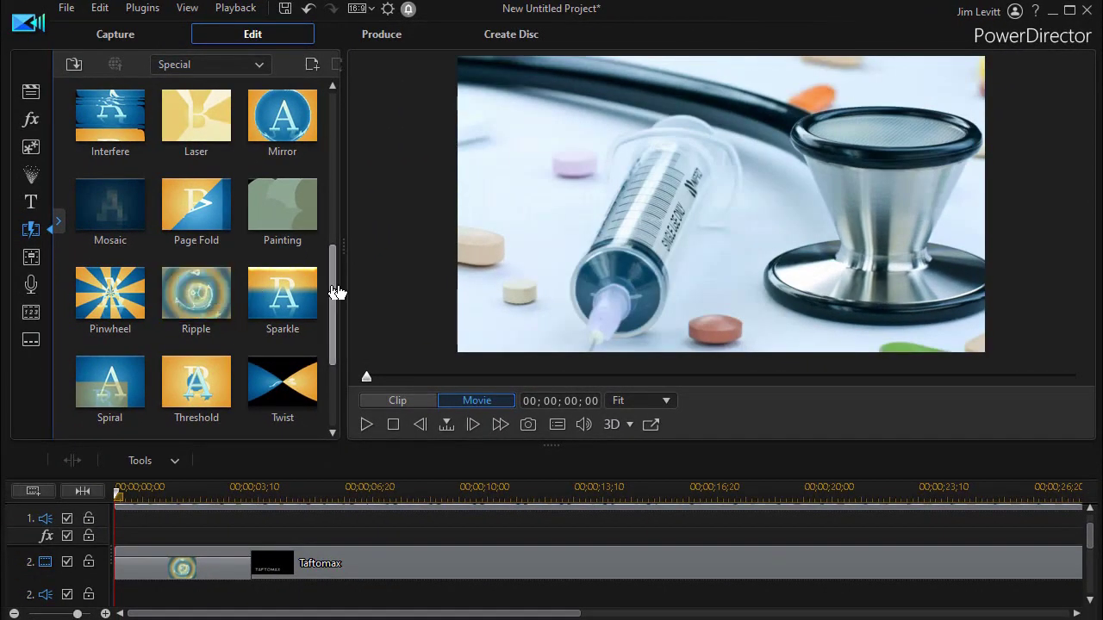
Step: Replace the transition at the start of the Taftomax title with Painting and preview the result
mouse_move(296, 217)
left_mouse_down()
mouse_move(278, 229)
mouse_move(175, 581)
left_mouse_up()
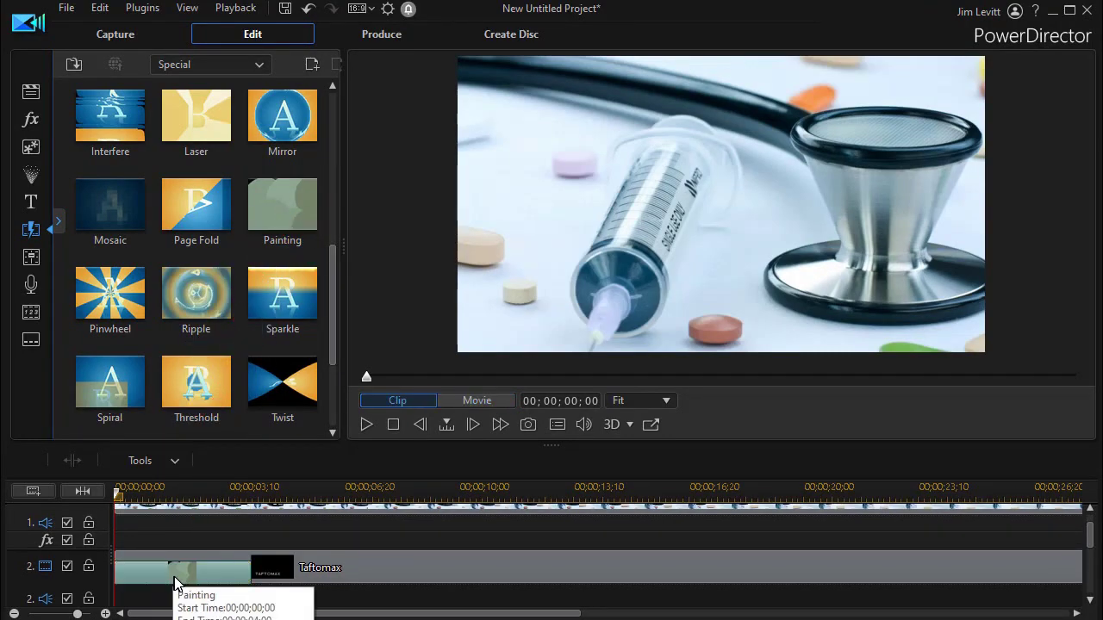
left_click(297, 565)
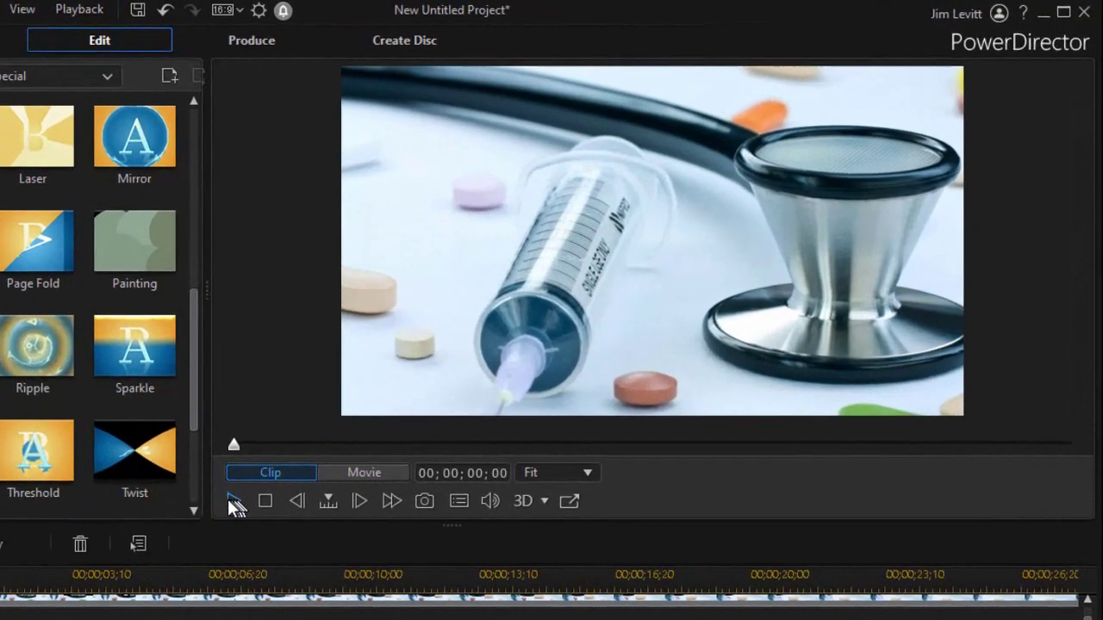
key("space")
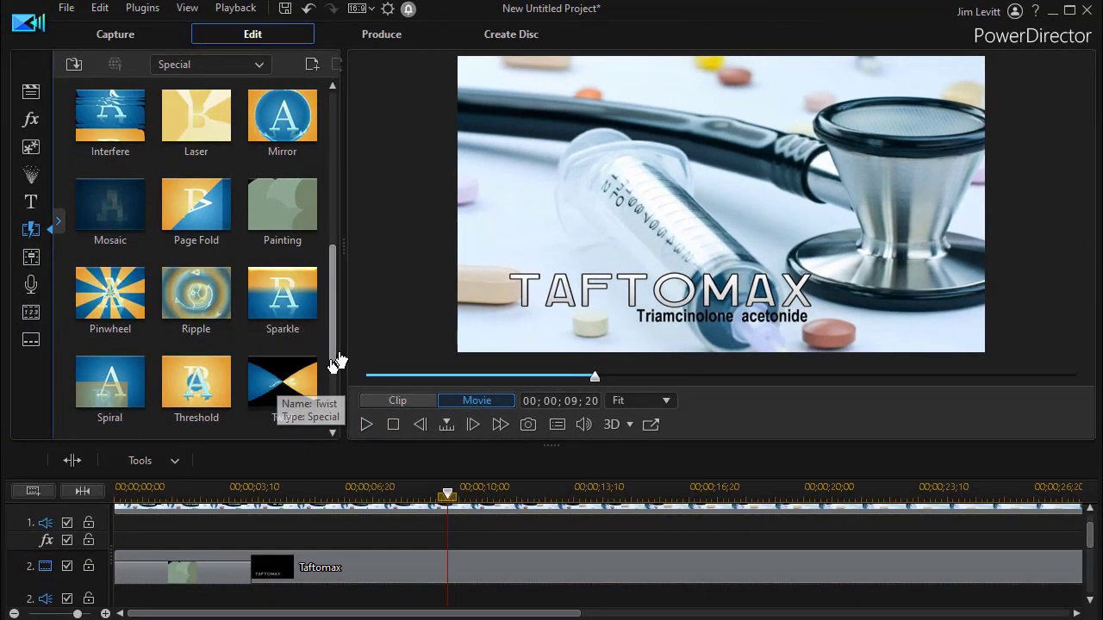
Step: Swap the title's opening transition for Twist and play the movie to check how it looks
left_click_drag(331, 359, 147, 529)
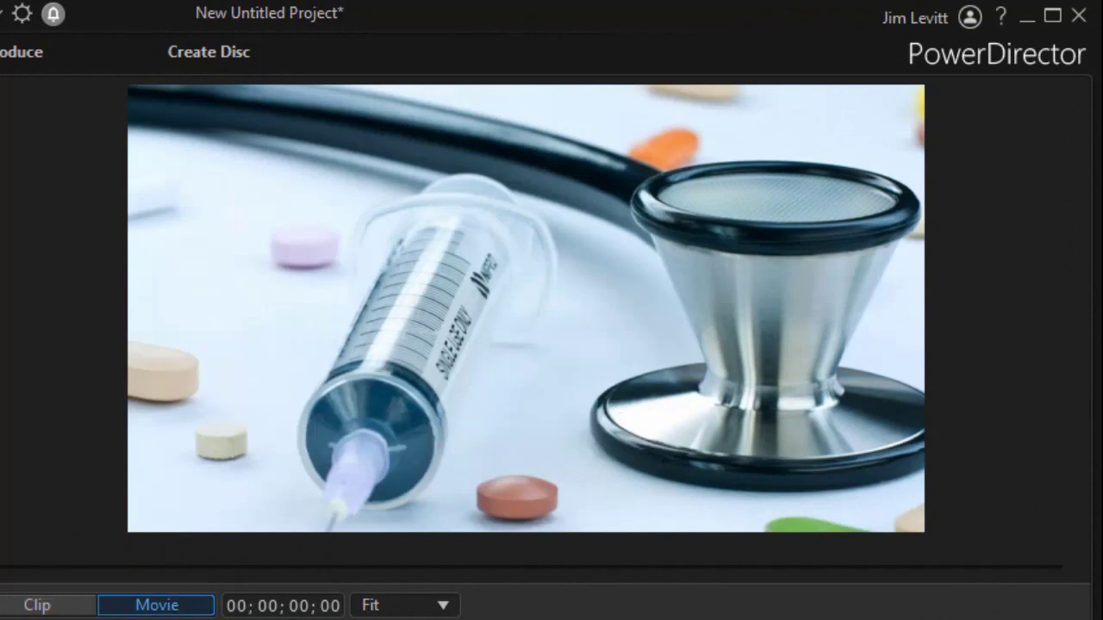
key("space")
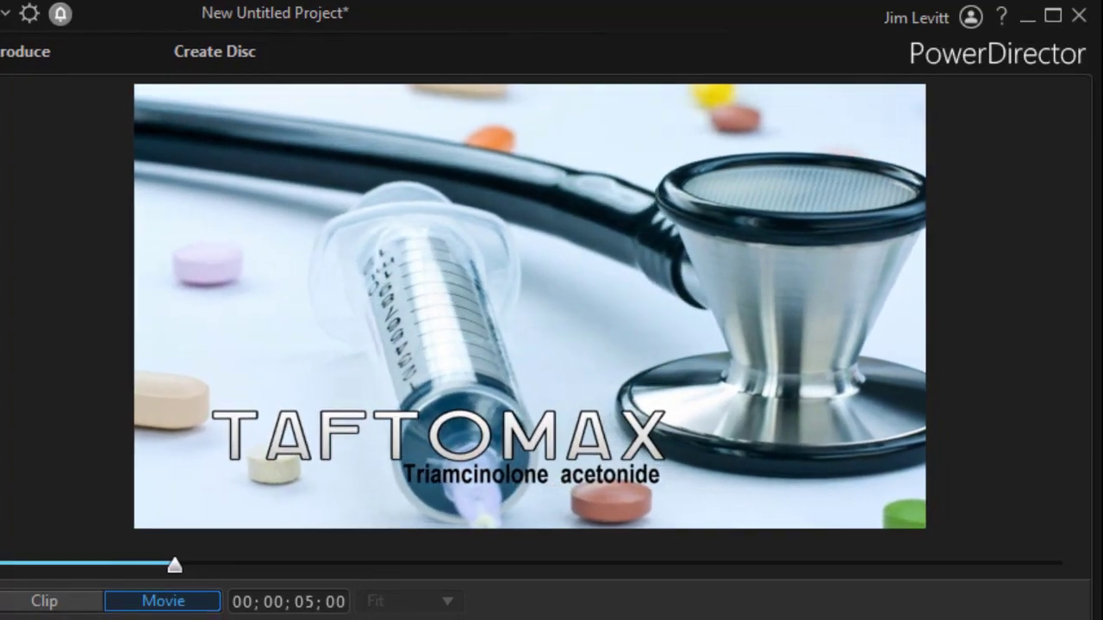
left_click(223, 505)
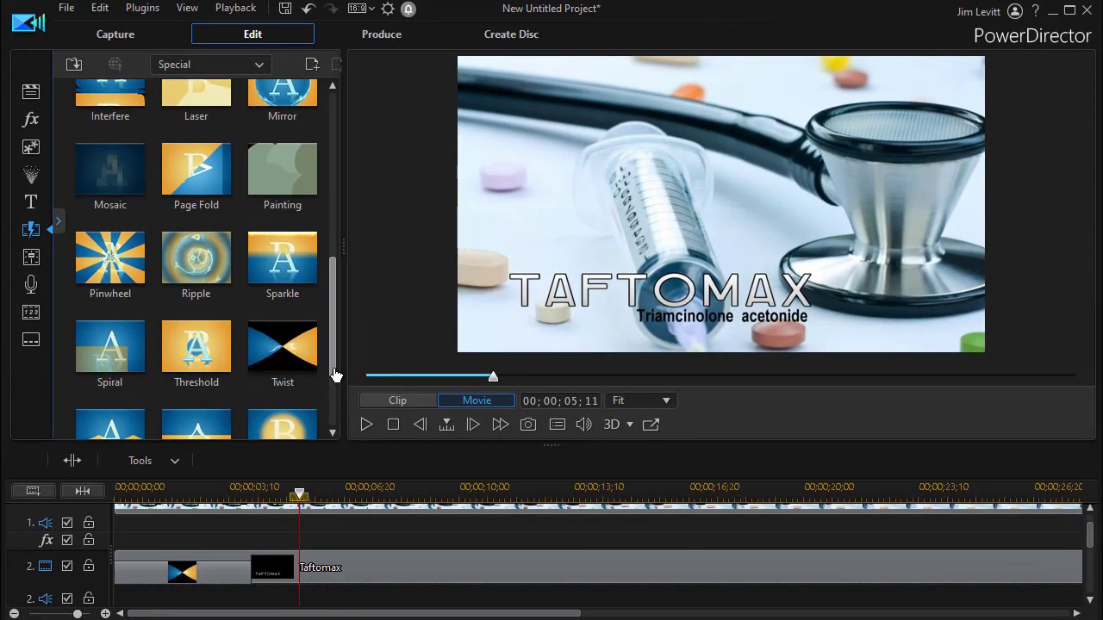
Step: Apply the Spiral transition to the start of the Taftomax title, preview it, and stop playback
left_click_drag(120, 366, 130, 569)
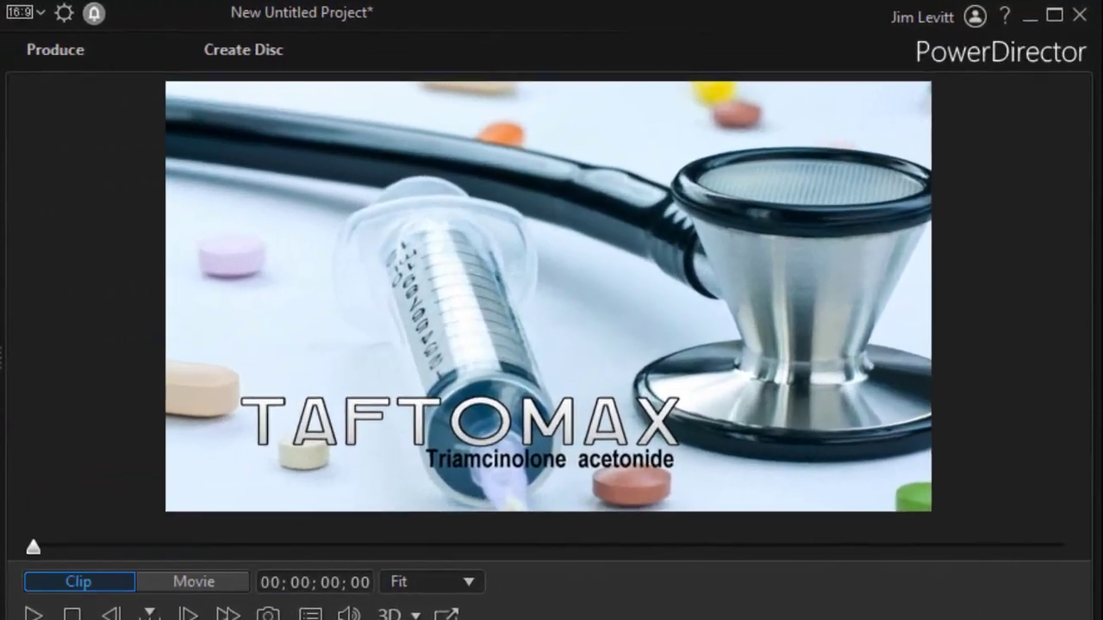
key("space")
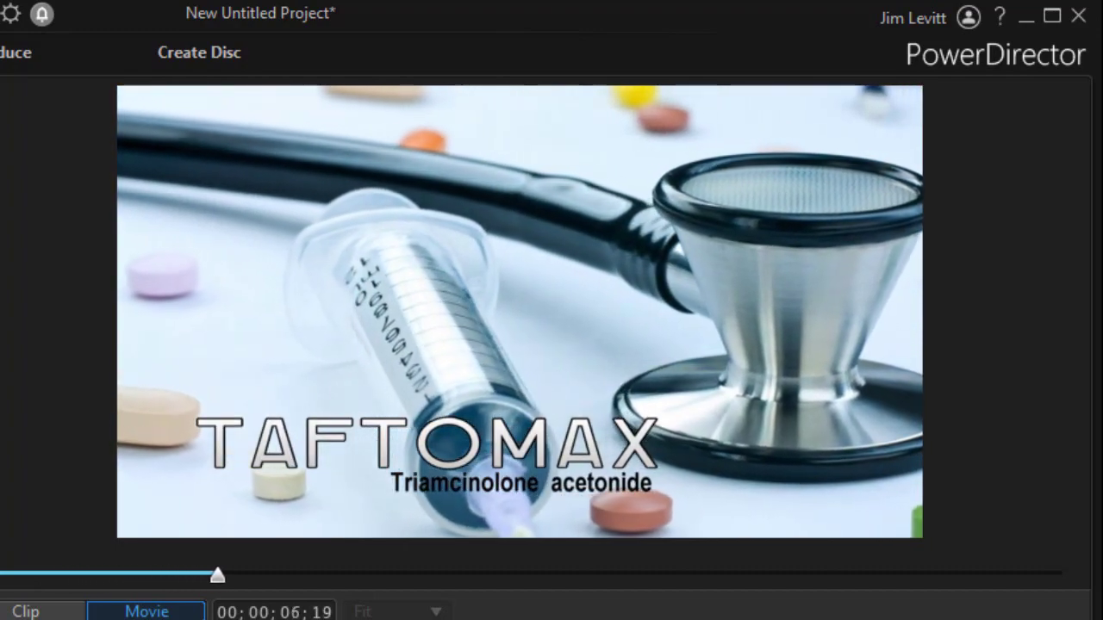
key("ctrl+slash")
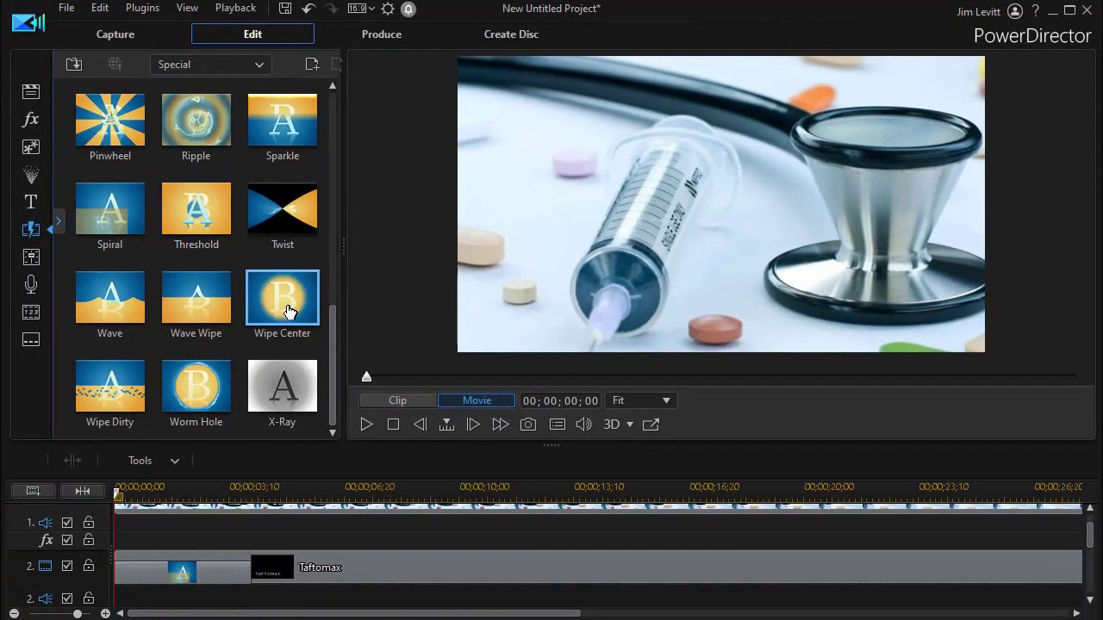
Step: Replace the title's opening transition with Wipe Center and play the preview
left_click_drag(276, 301, 180, 577)
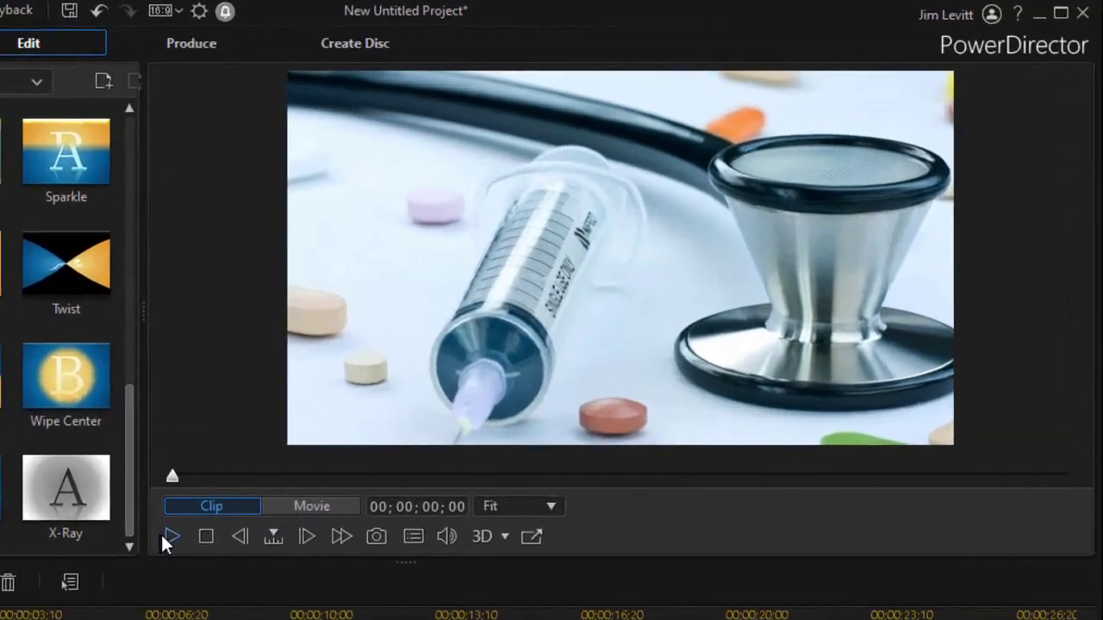
key("space")
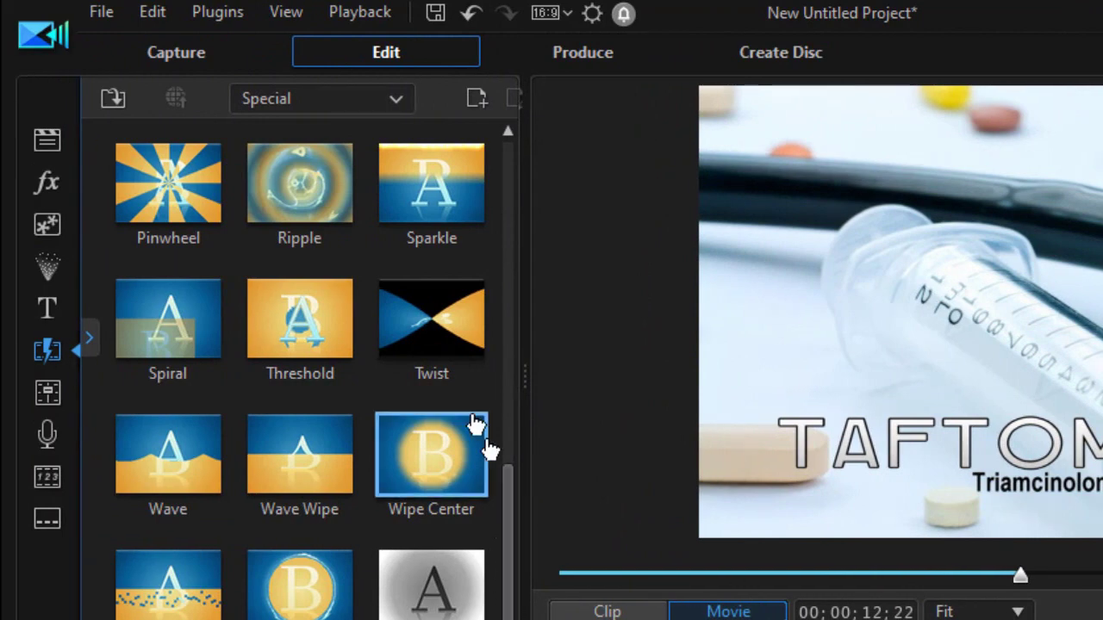
Step: Apply the Evaporate transition from the Alpha category to the start of the Taftomax title and preview it
left_click(392, 101)
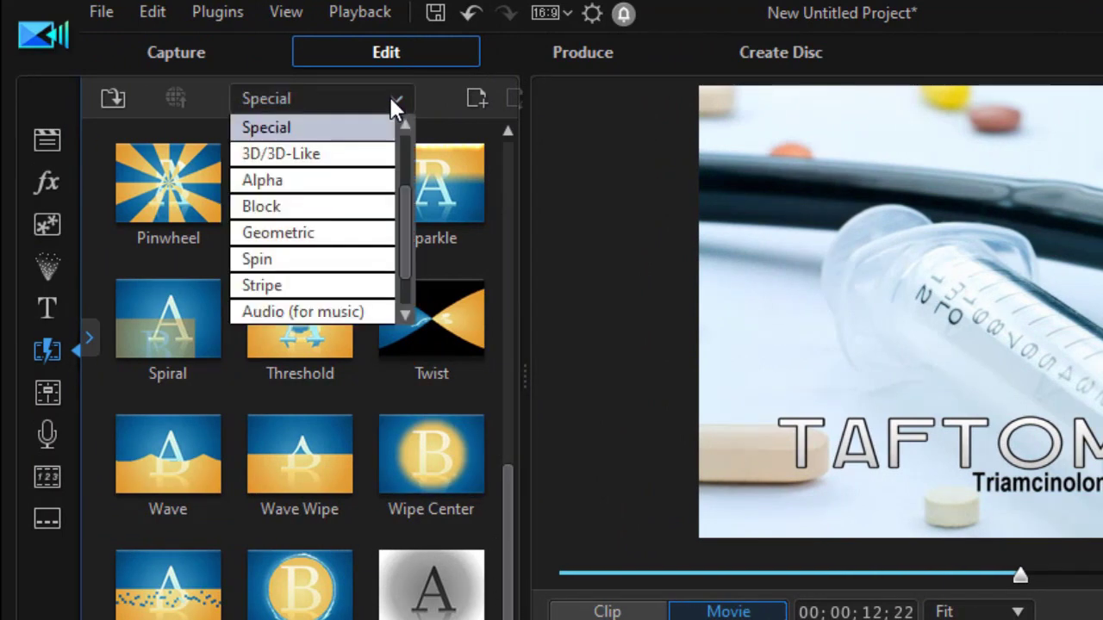
left_click(315, 180)
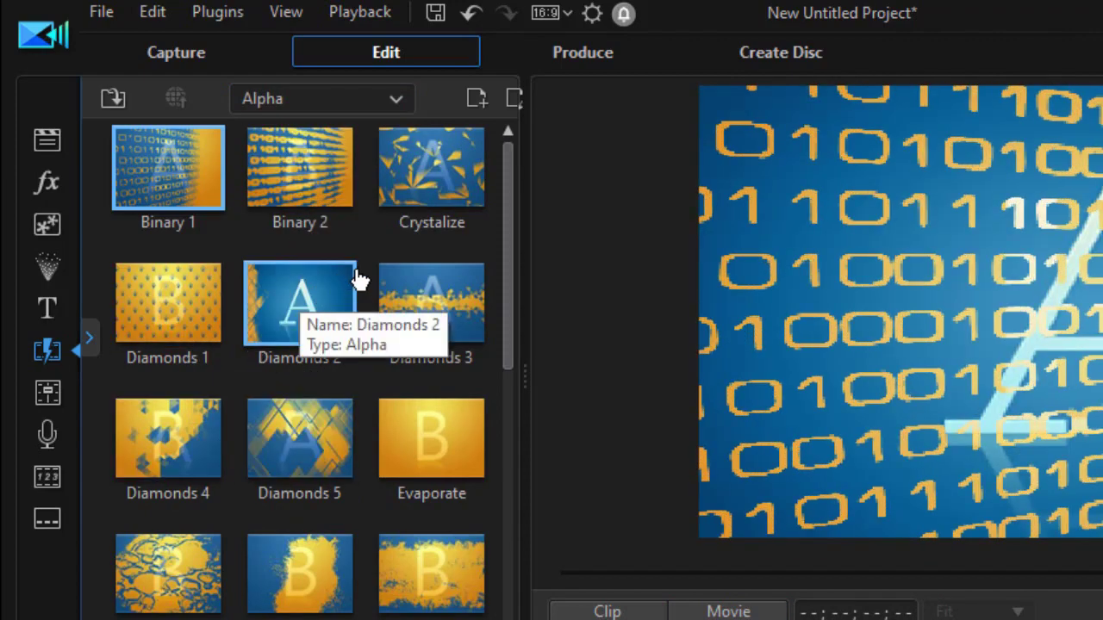
left_click(442, 443)
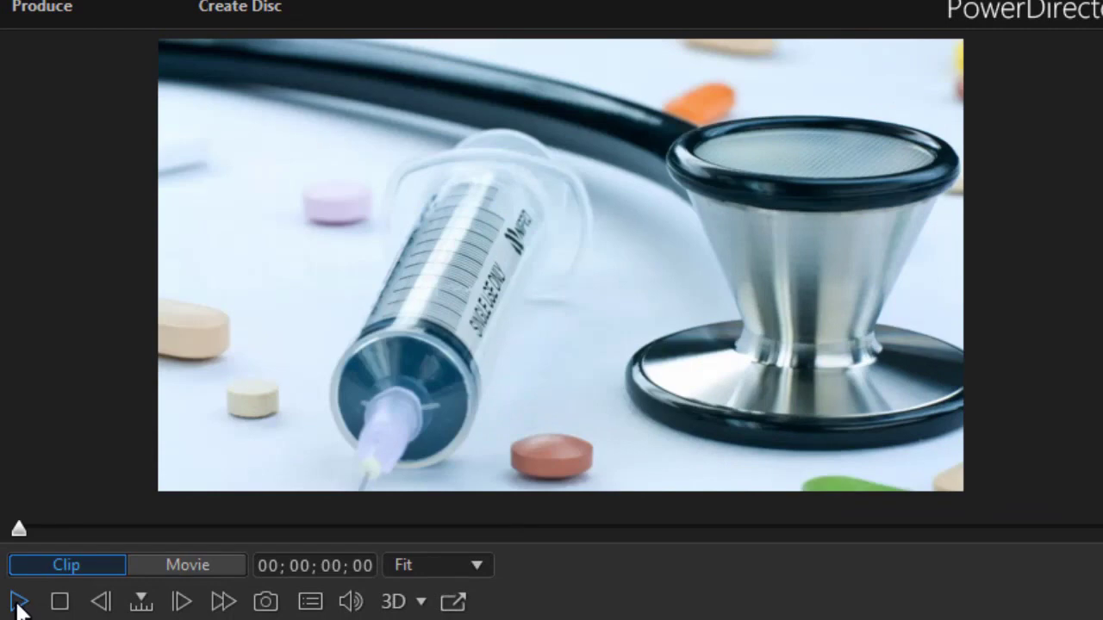
left_click(19, 602)
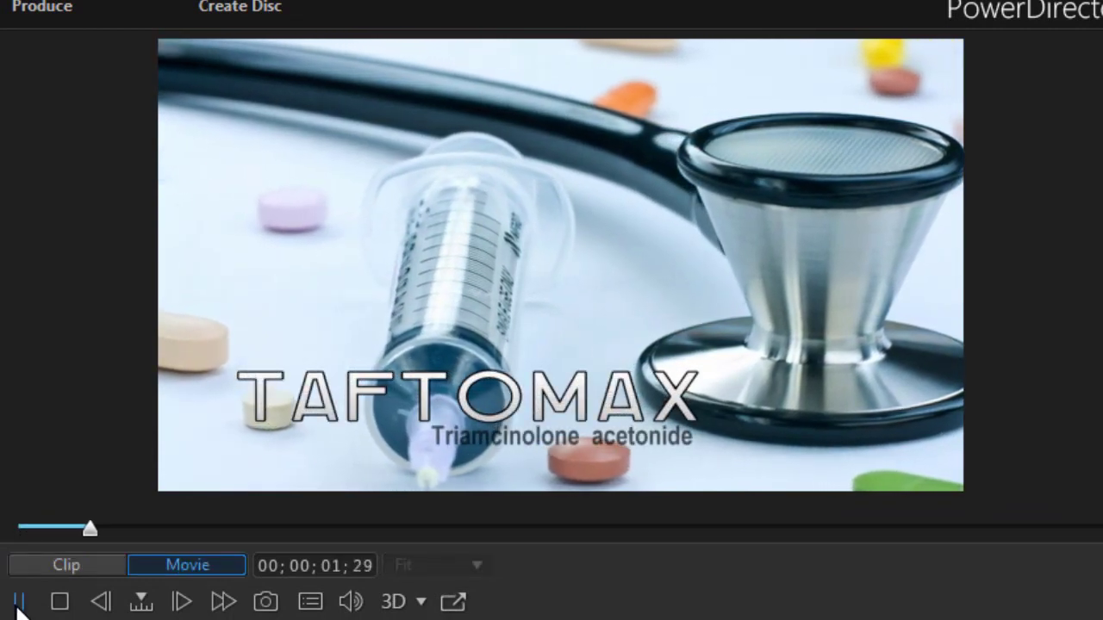
Step: Stop the preview, replace the title's opening transition with another one from the Alpha category, and preview that entrance
left_click(19, 603)
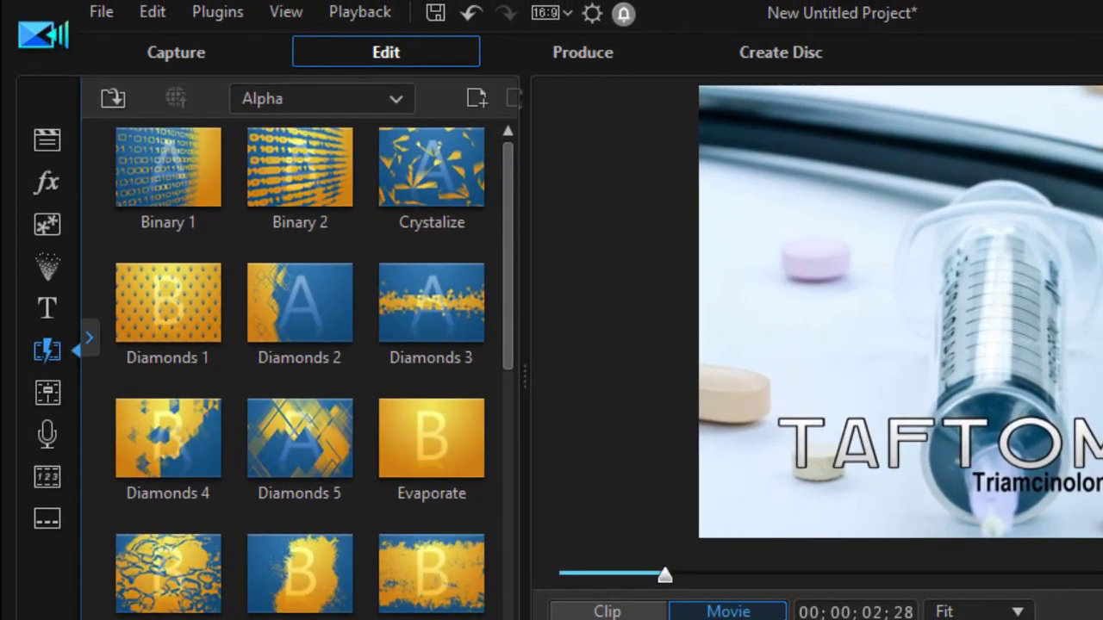
left_click_drag(504, 360, 504, 619)
left_click_drag(220, 566, 198, 619)
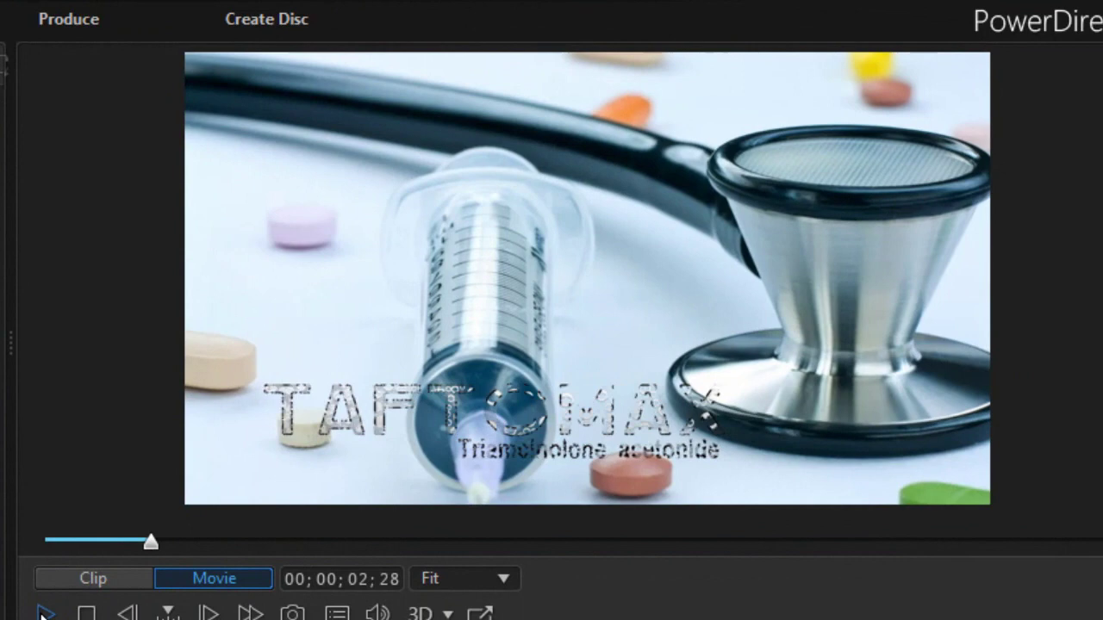
left_click(45, 614)
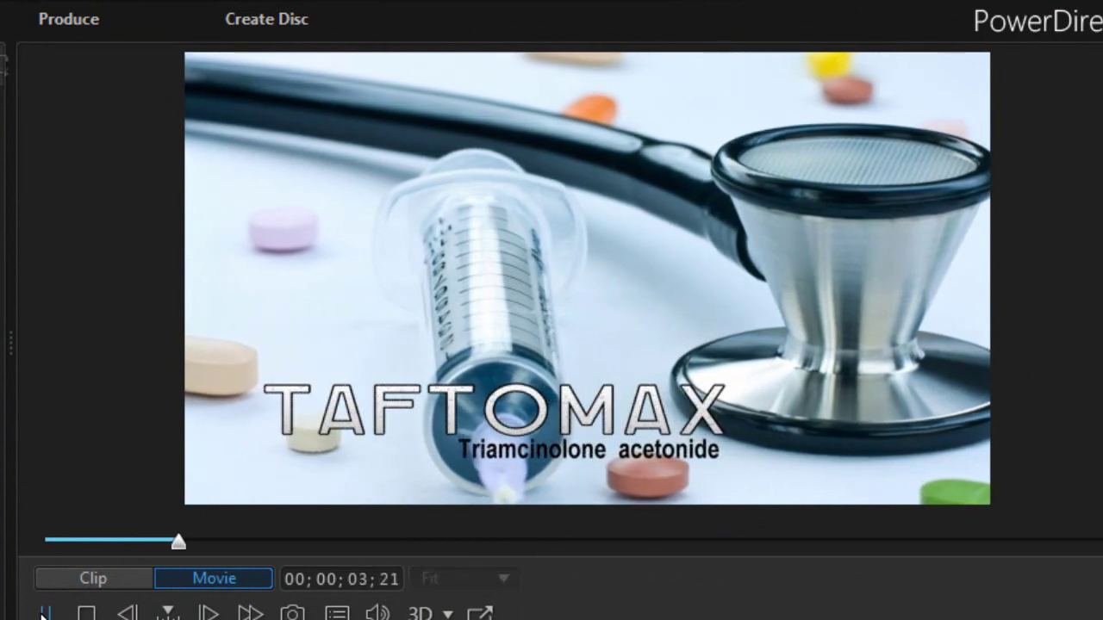
left_click(45, 613)
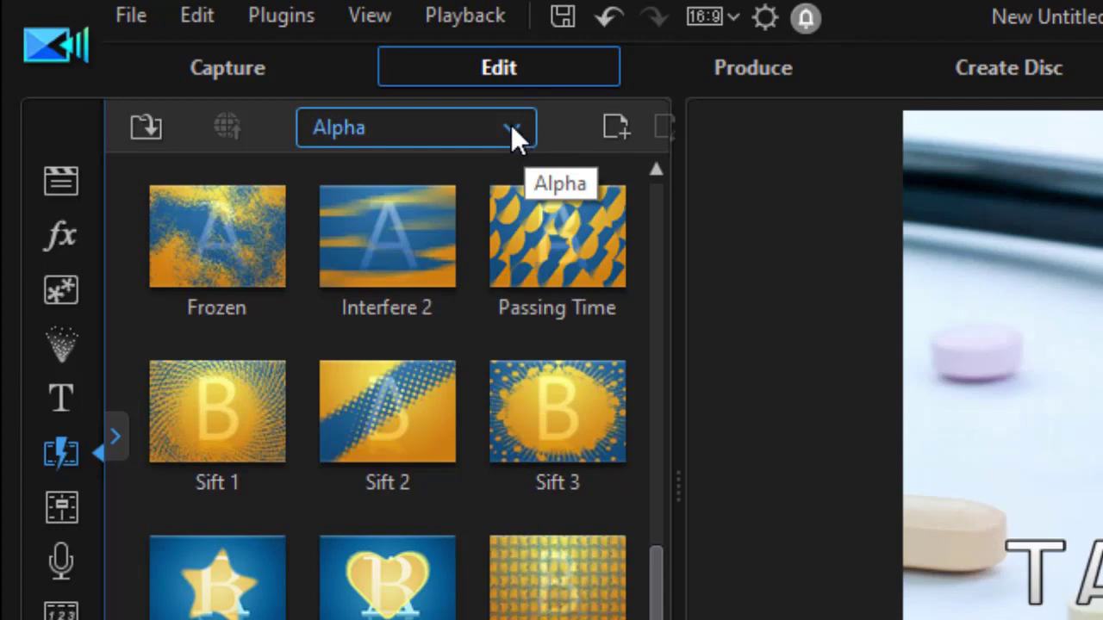
Step: Apply the Spin Horizontal transition from the Spin category to the start of the Taftomax title
left_click(513, 134)
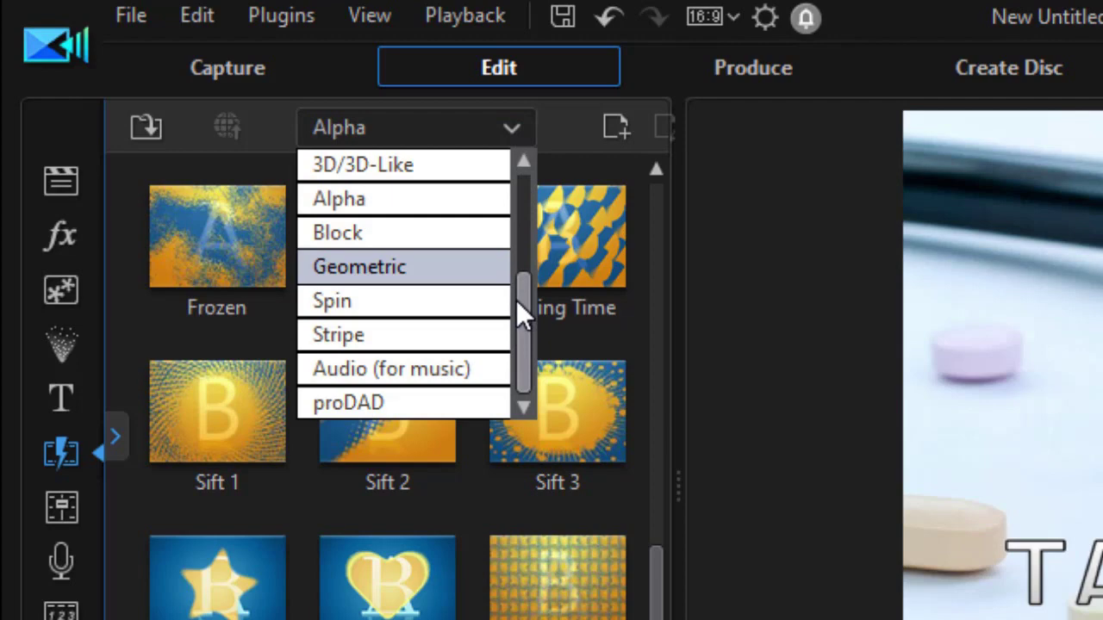
left_click(417, 302)
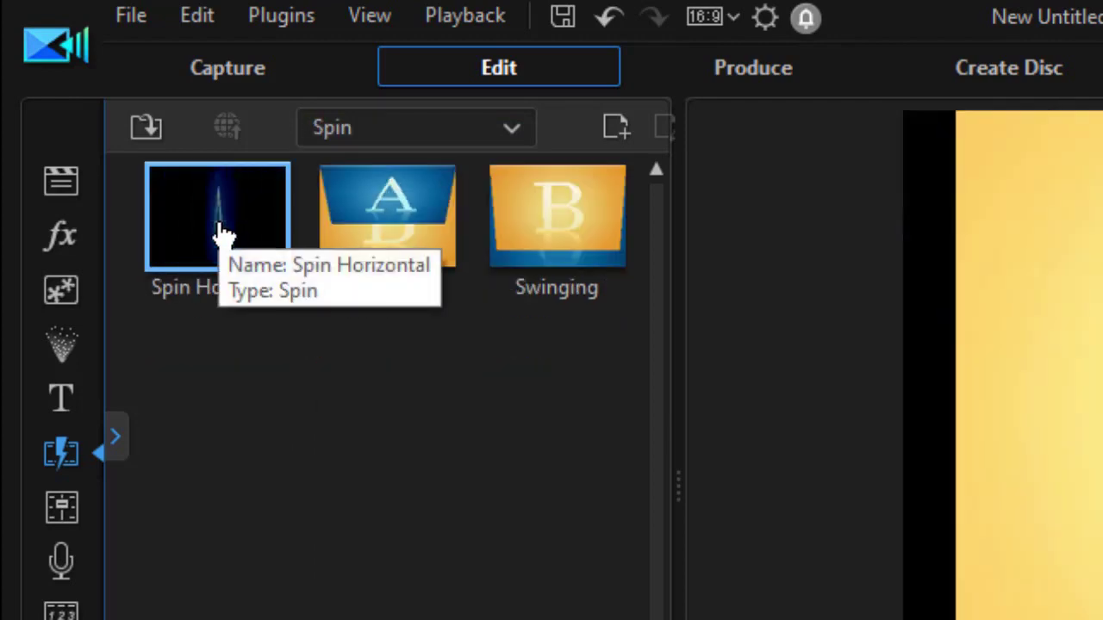
left_click_drag(216, 238, 215, 463)
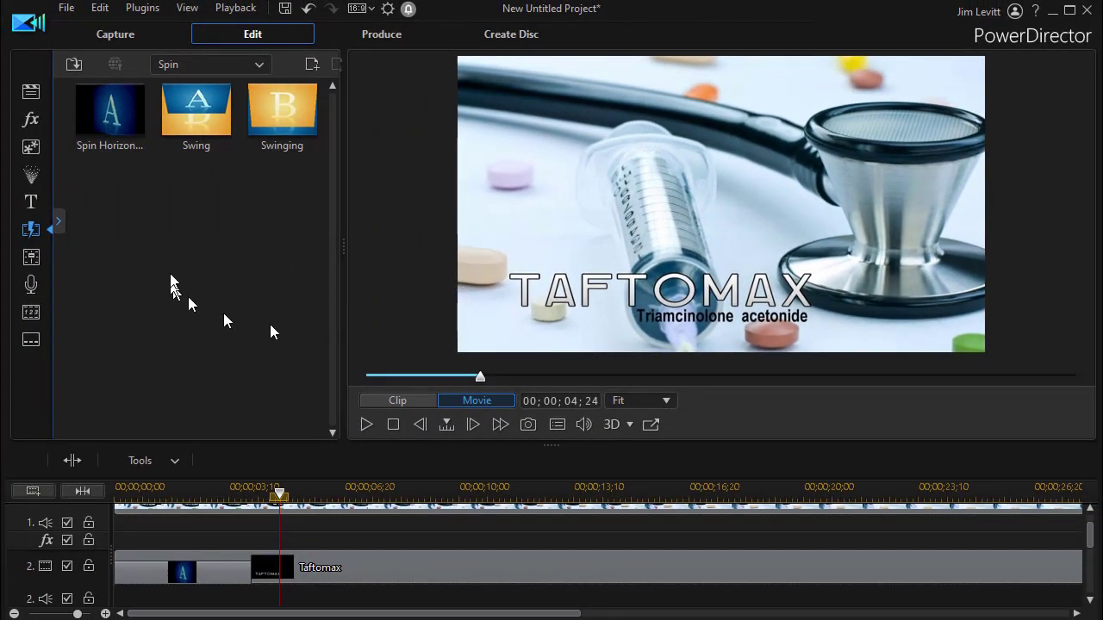
Step: Add the Evaporate transition from the Alpha category to the end of the Taftomax title
left_click(260, 69)
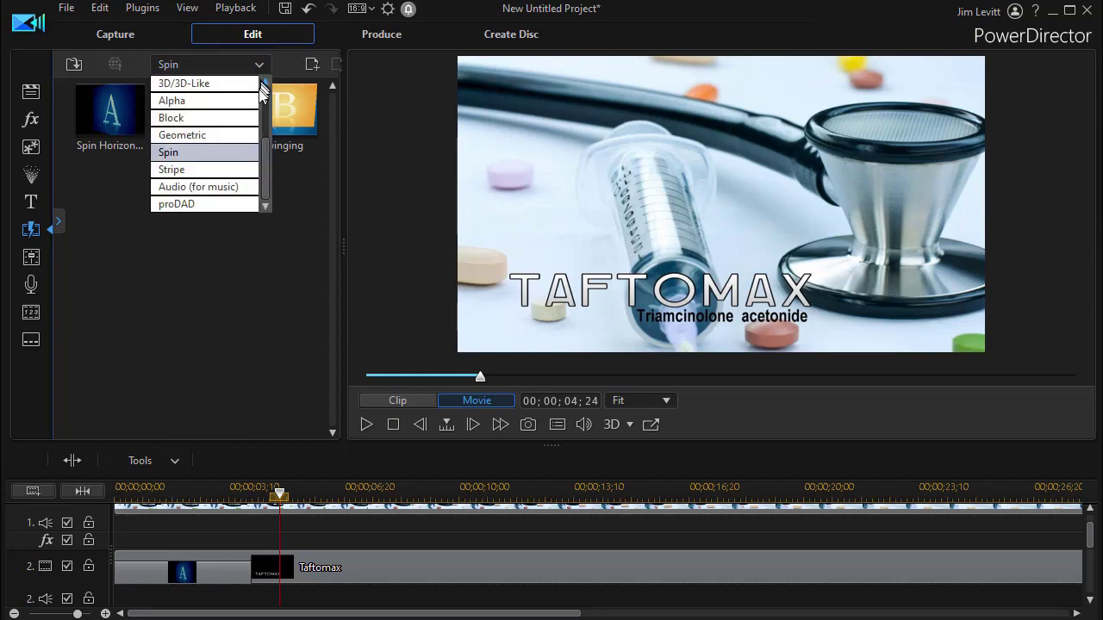
left_click(234, 101)
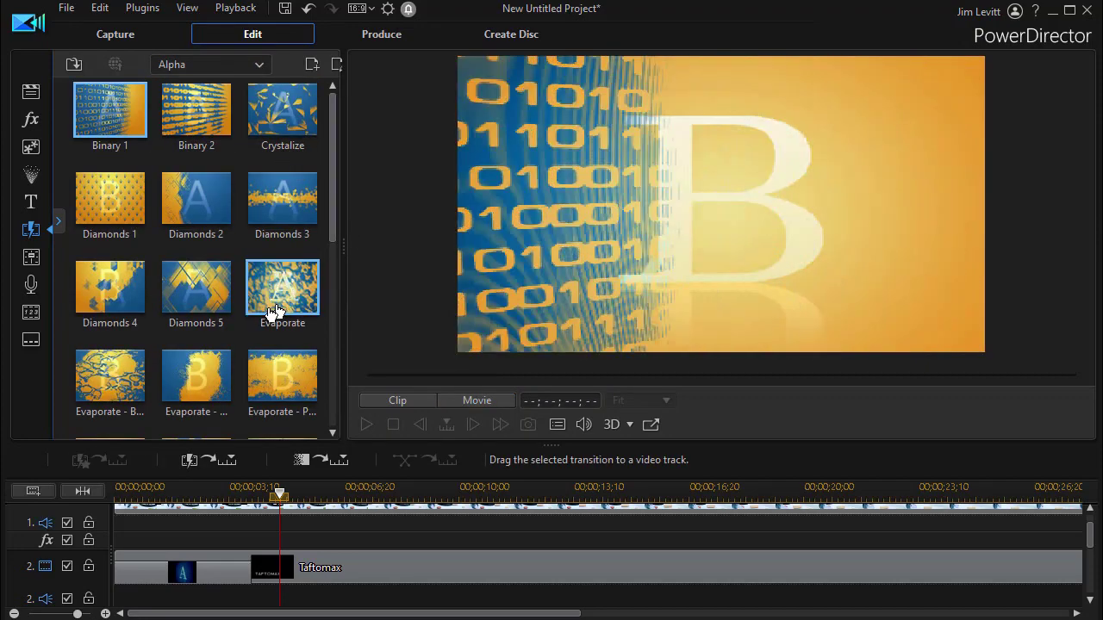
left_click_drag(517, 615, 731, 613)
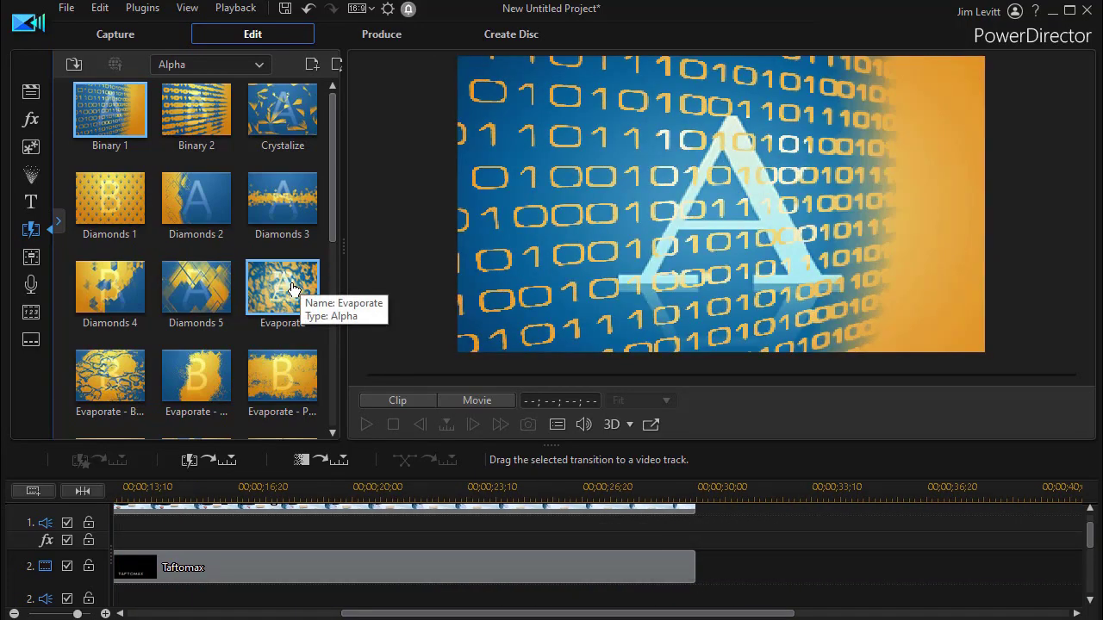
left_click_drag(293, 290, 629, 573)
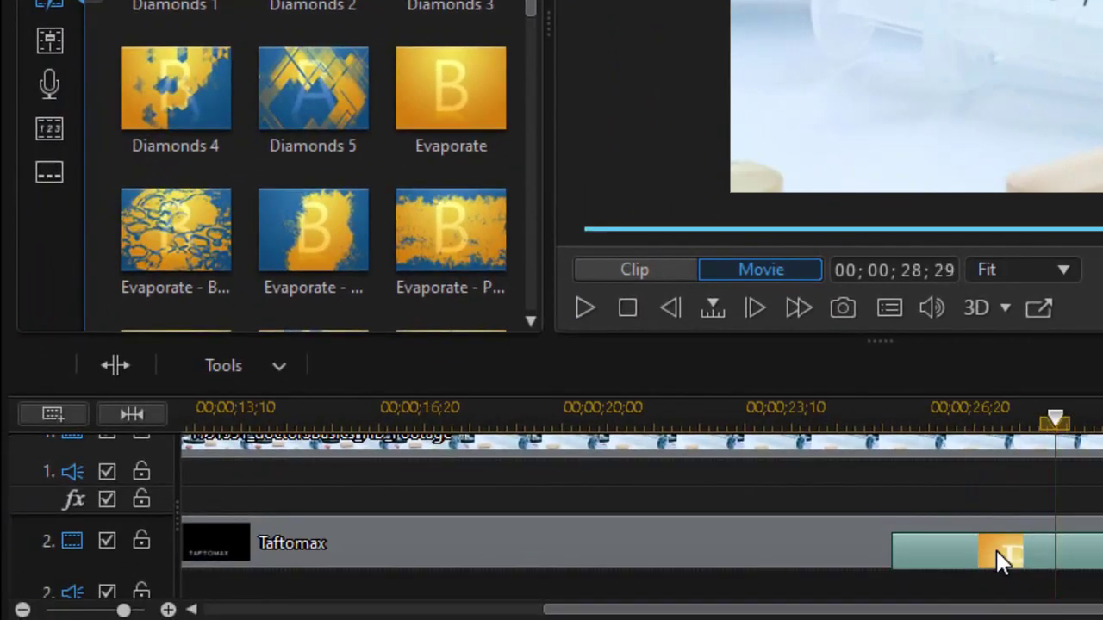
Step: Examine the closing Evaporate transition's settings and its Transition Designer properties, closing the designer without changes
left_click(993, 538)
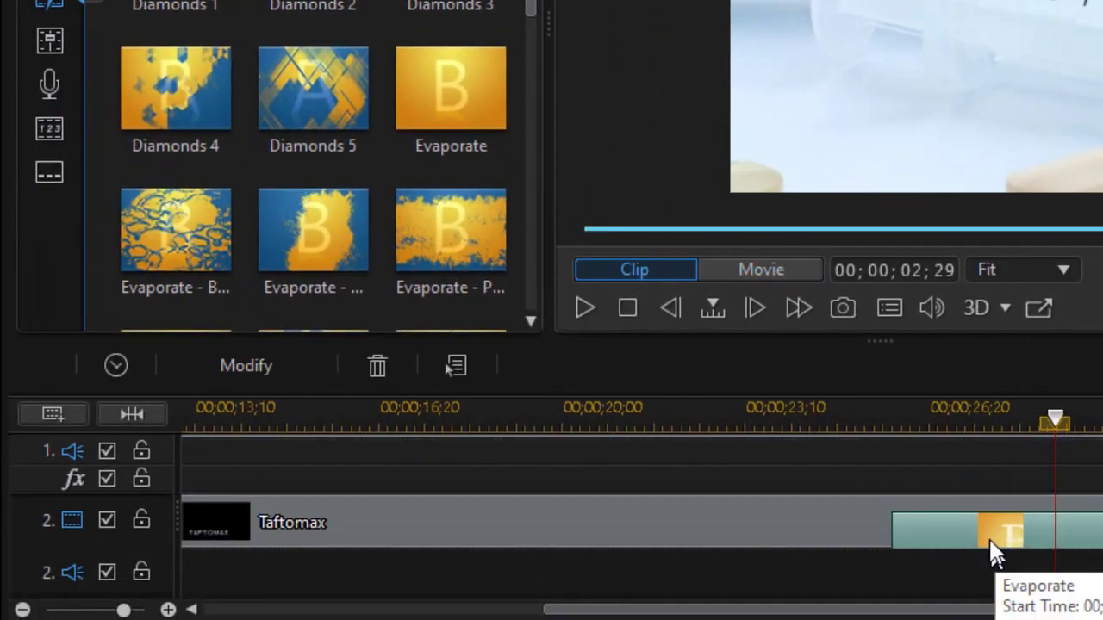
left_click(250, 365)
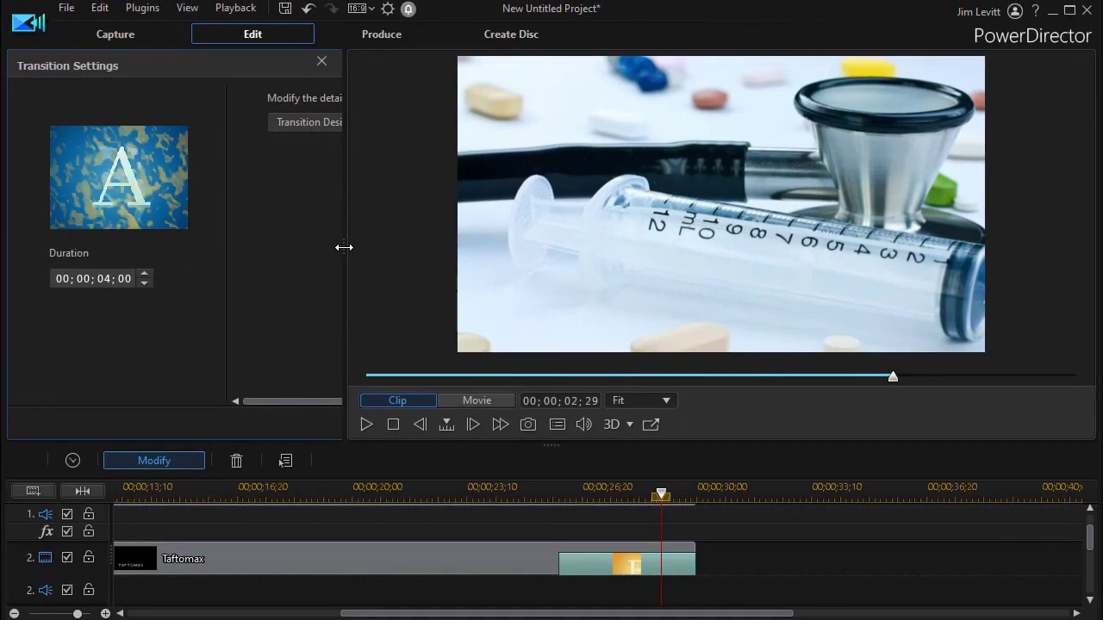
left_click_drag(524, 49, 699, 73)
left_click_drag(457, 262, 456, 262)
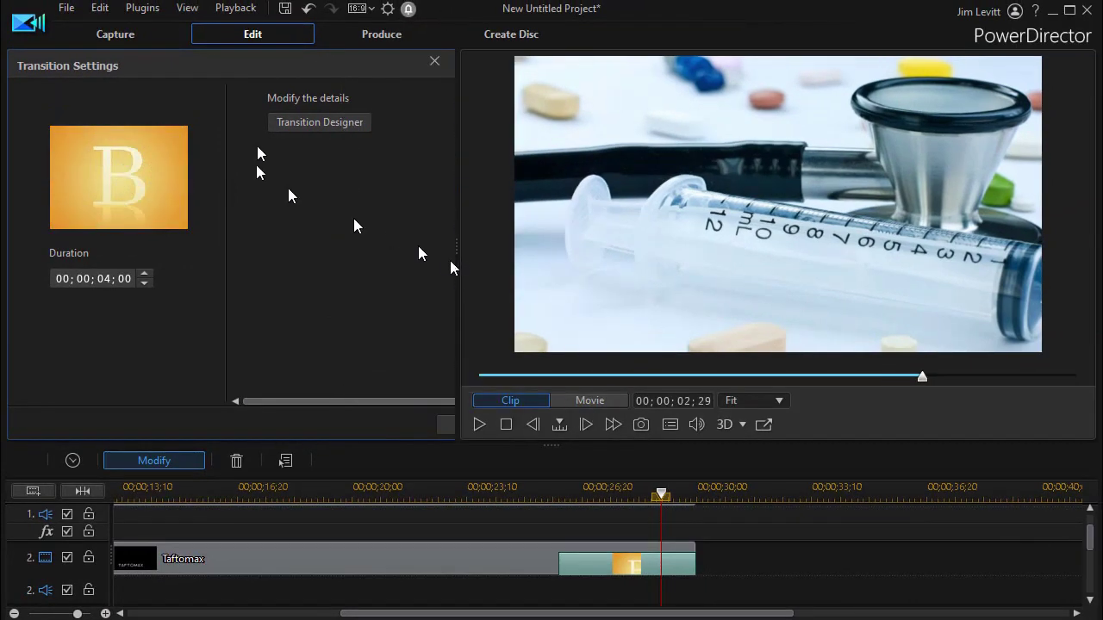
left_click(306, 126)
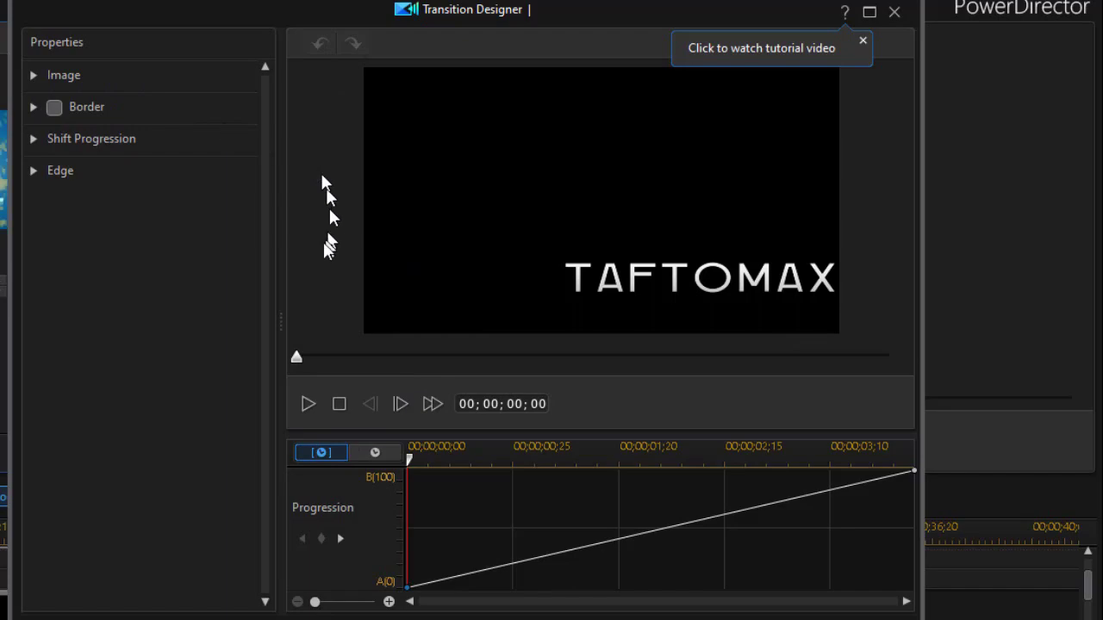
left_click(896, 14)
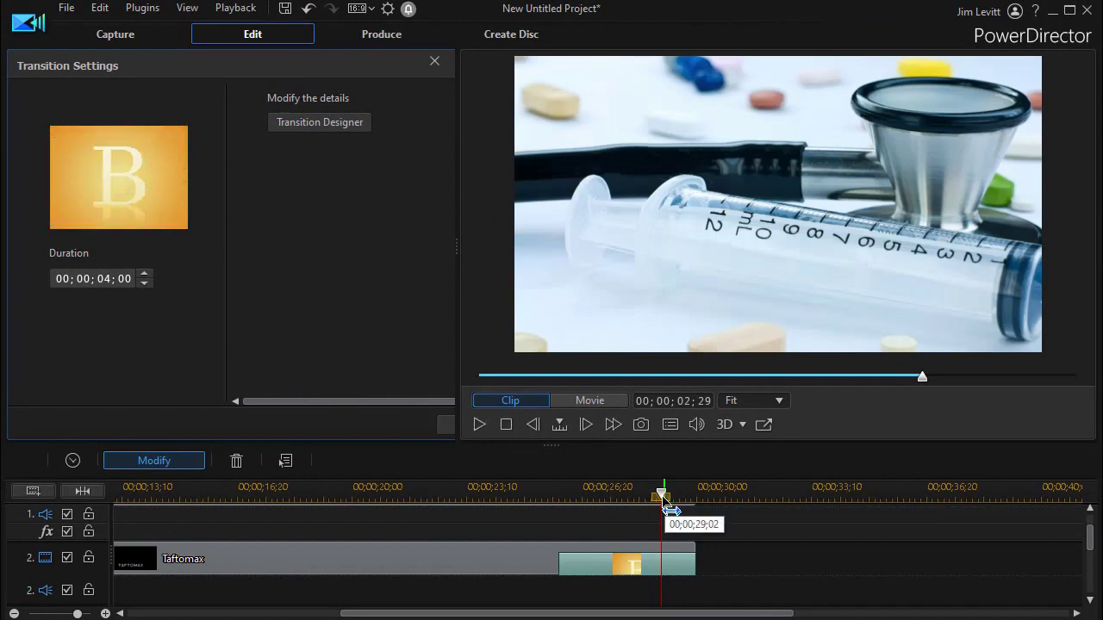
Step: Position the playhead at about 00;00;25;00, just before the closing Evaporate transition, and select the Taftomax title
left_click_drag(661, 494, 527, 520)
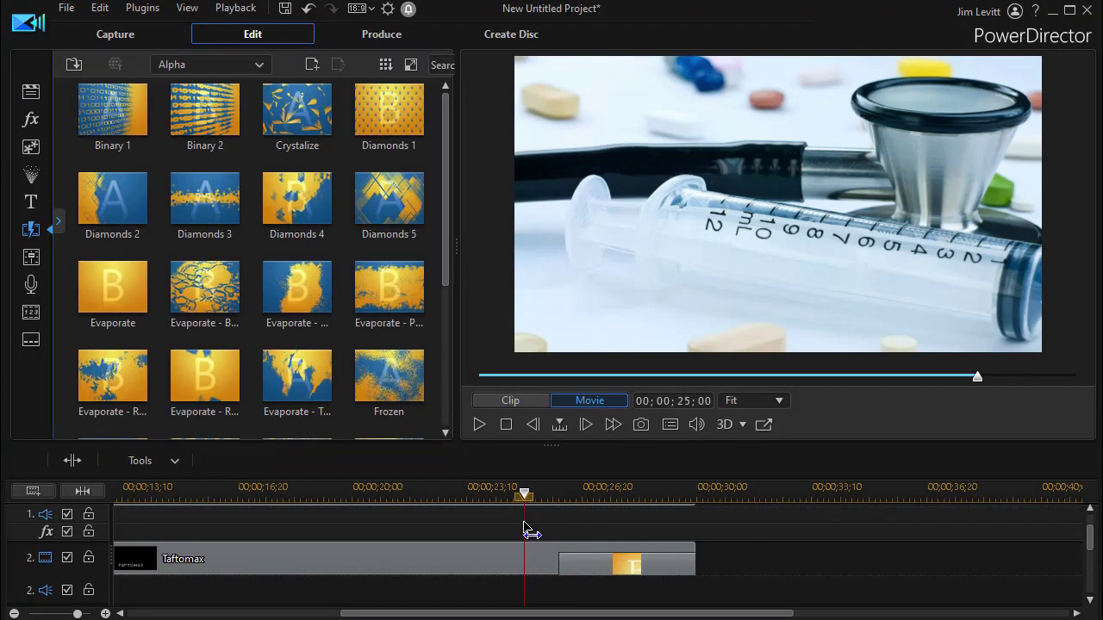
left_click(525, 522)
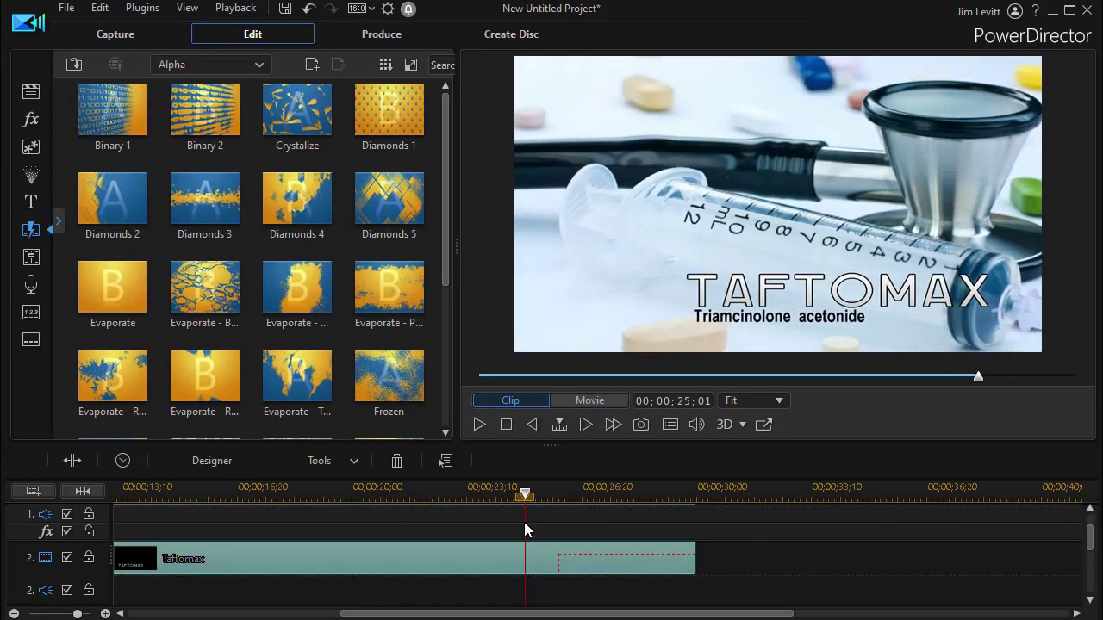